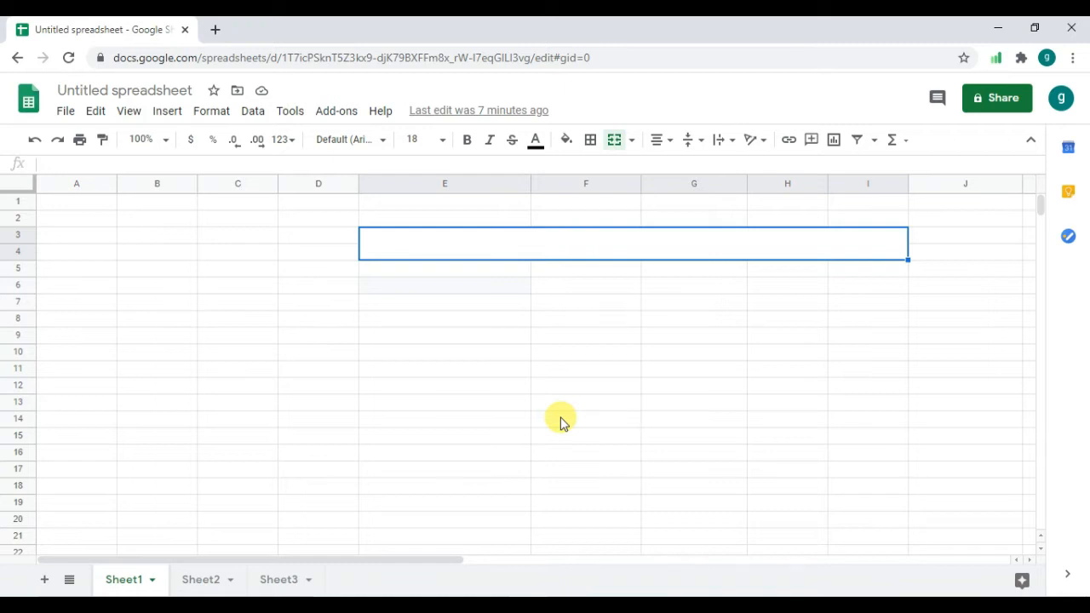
# Enter the title CONFIDENCE.NORM FORMULA in the merged cell spanning E3 to I4
pyautogui.write('con')
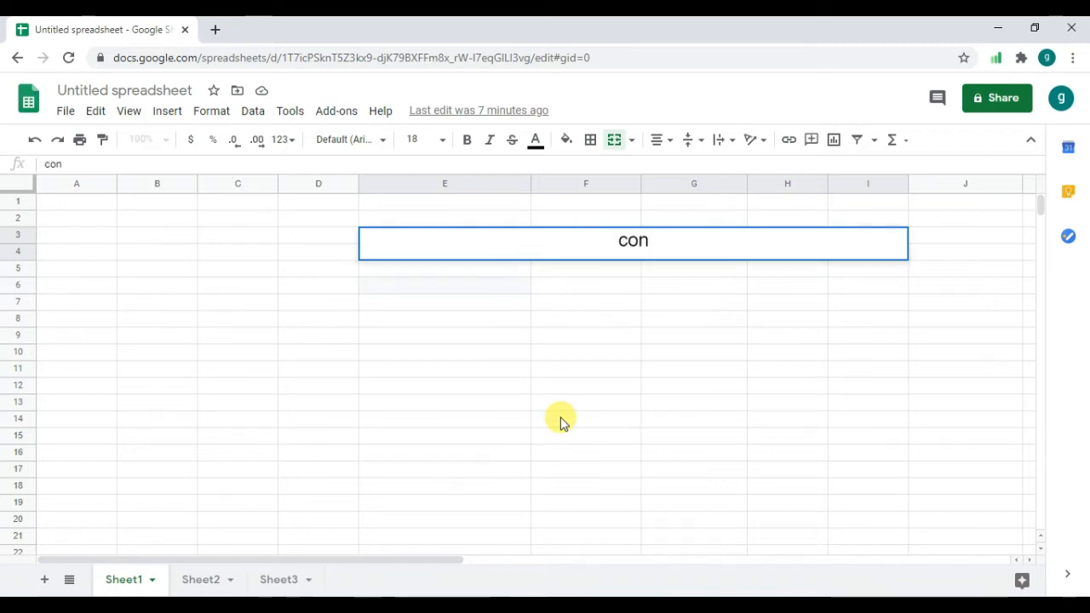
pyautogui.press('BackSpace')
pyautogui.press('BackSpace')
pyautogui.press('BackSpace')
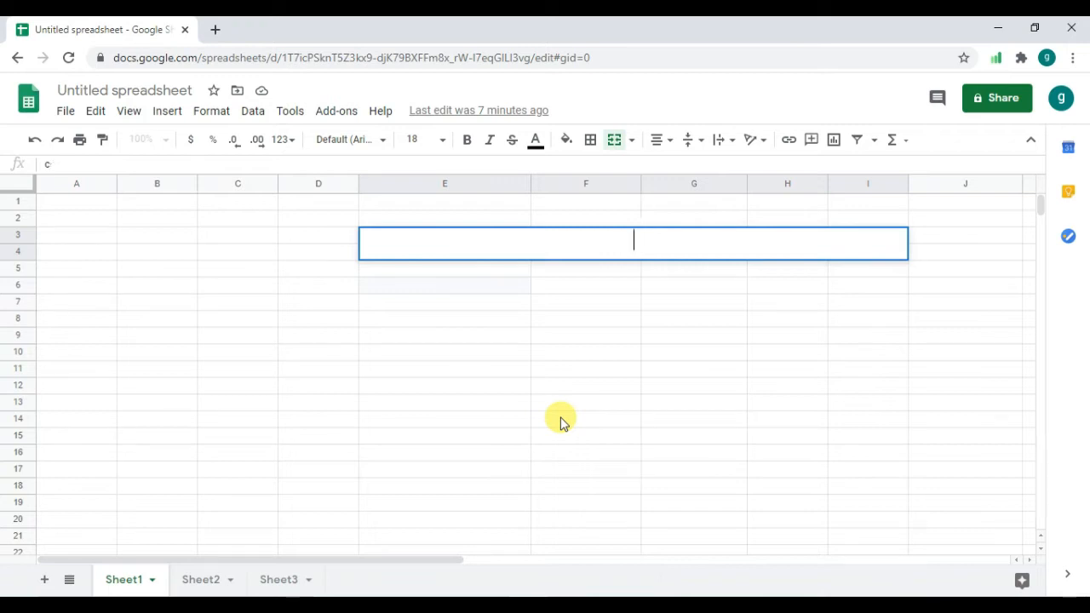
pyautogui.write('CON')
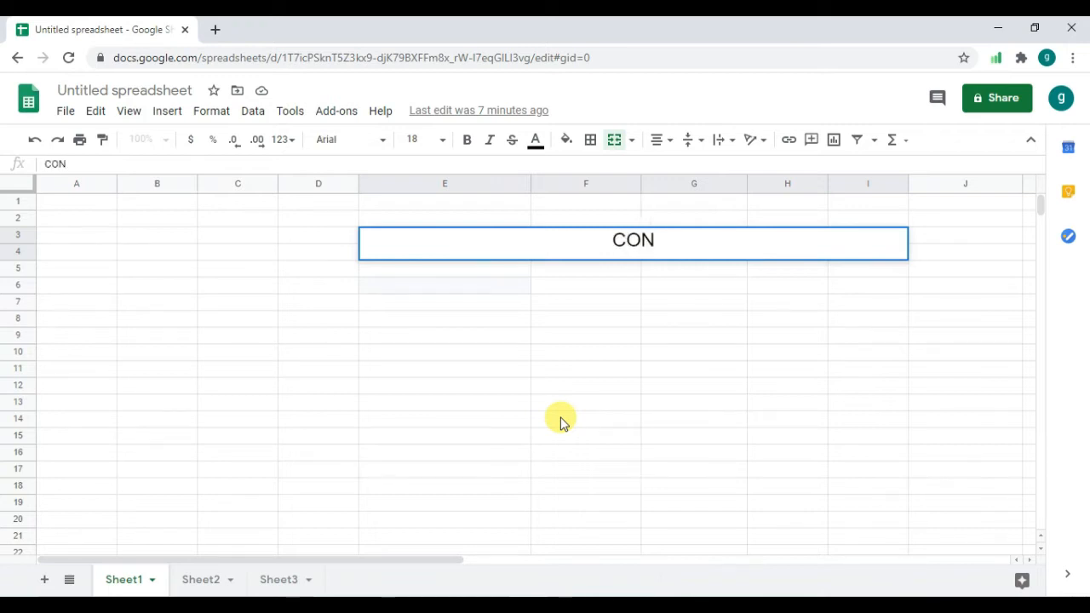
pyautogui.write('FI')
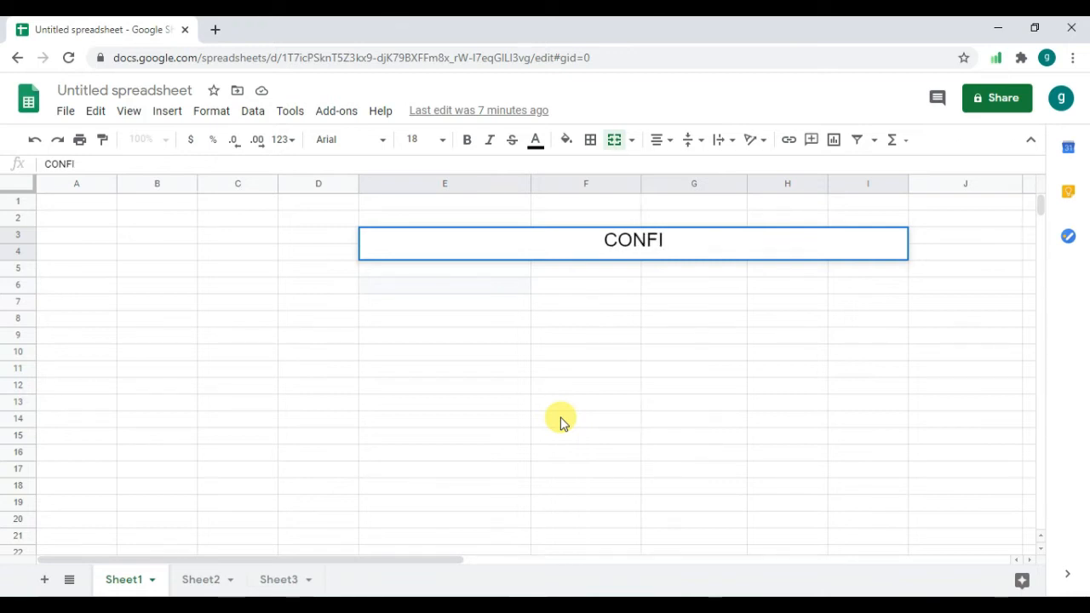
pyautogui.write('DE')
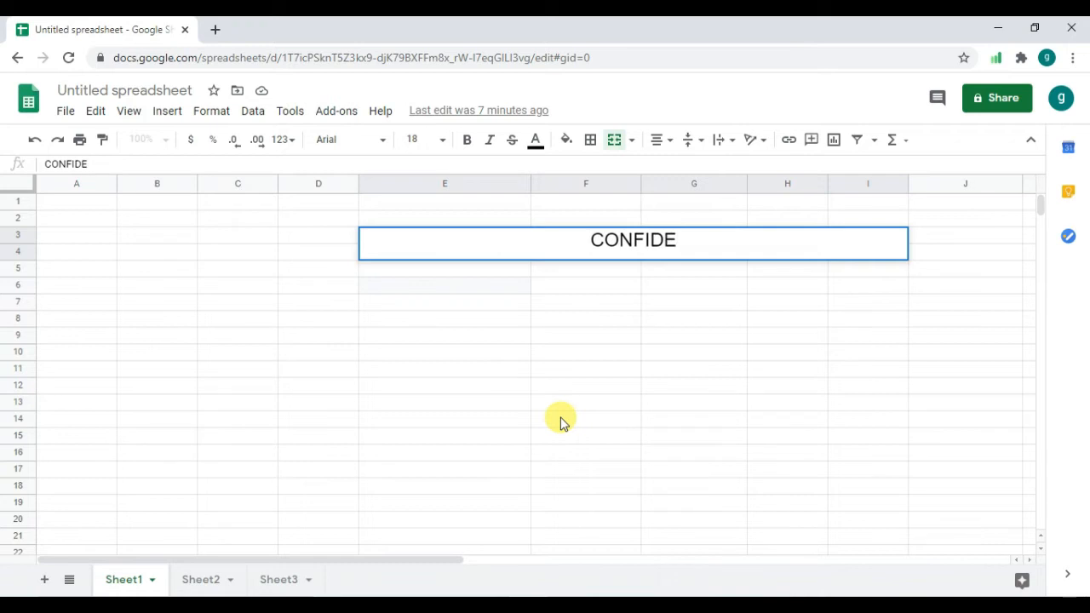
pyautogui.write('N')
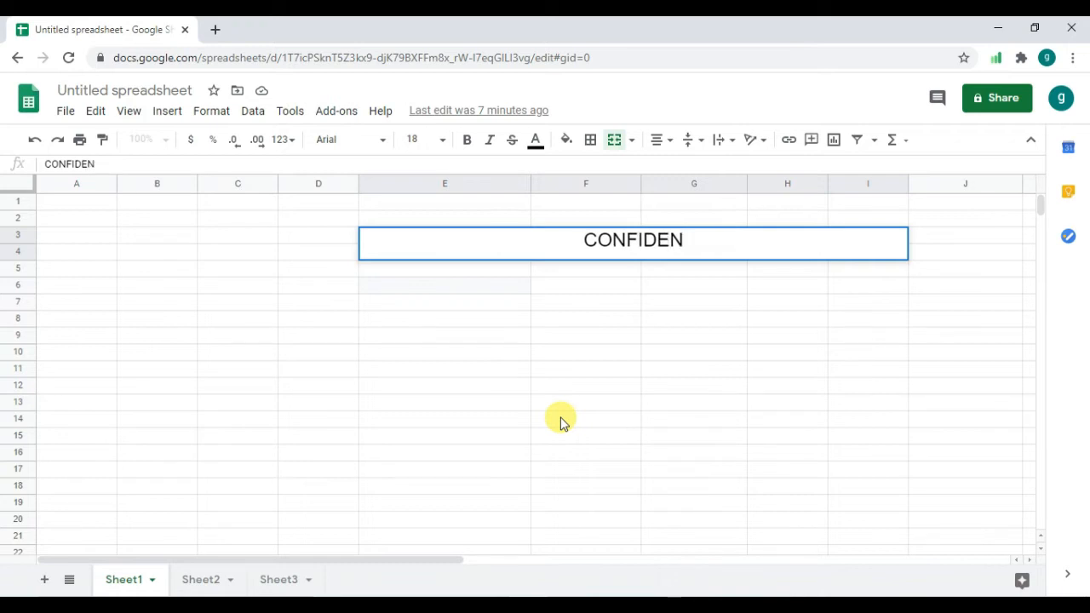
pyautogui.write('CE')
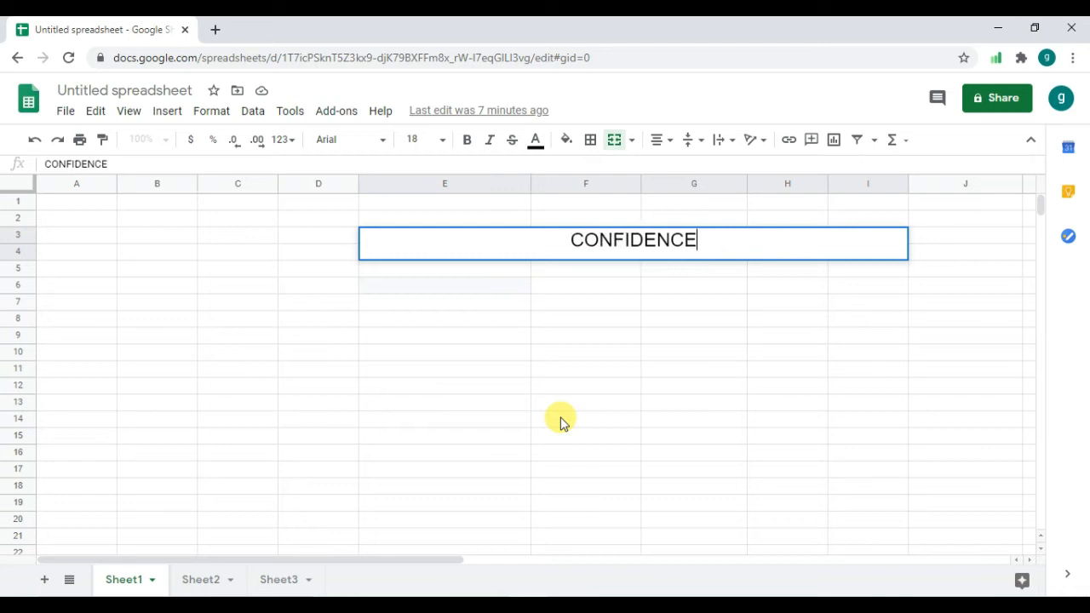
pyautogui.write('.')
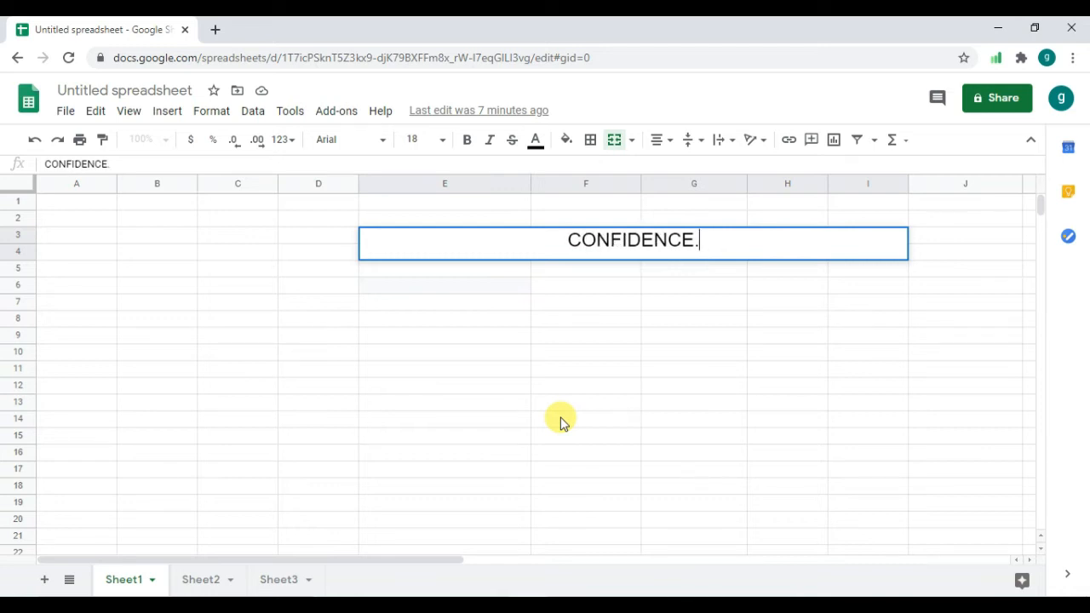
pyautogui.write('NO')
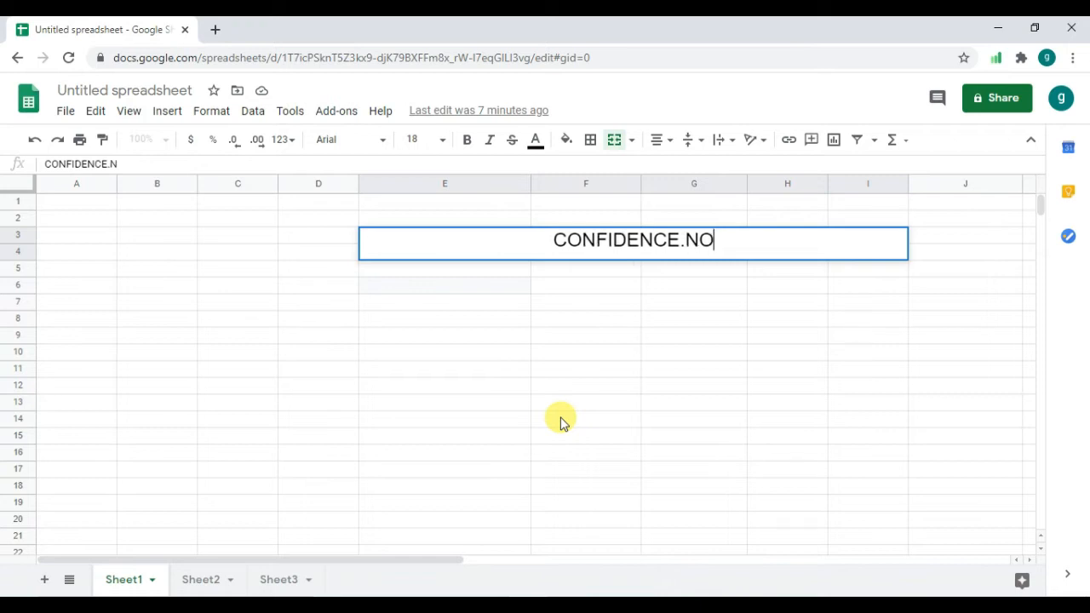
pyautogui.write('RM FORMULA')
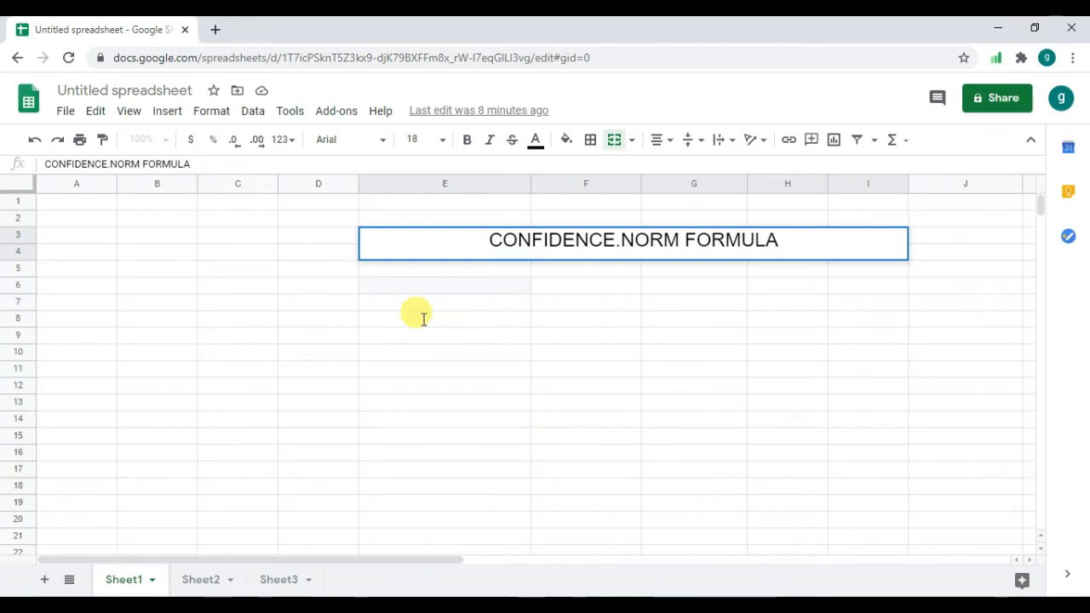
# Enter the column headings ALPHA, STD DEVIATION and SIZE in cells E8, F8 and G8
pyautogui.click(423, 319)
pyautogui.write('ALP')
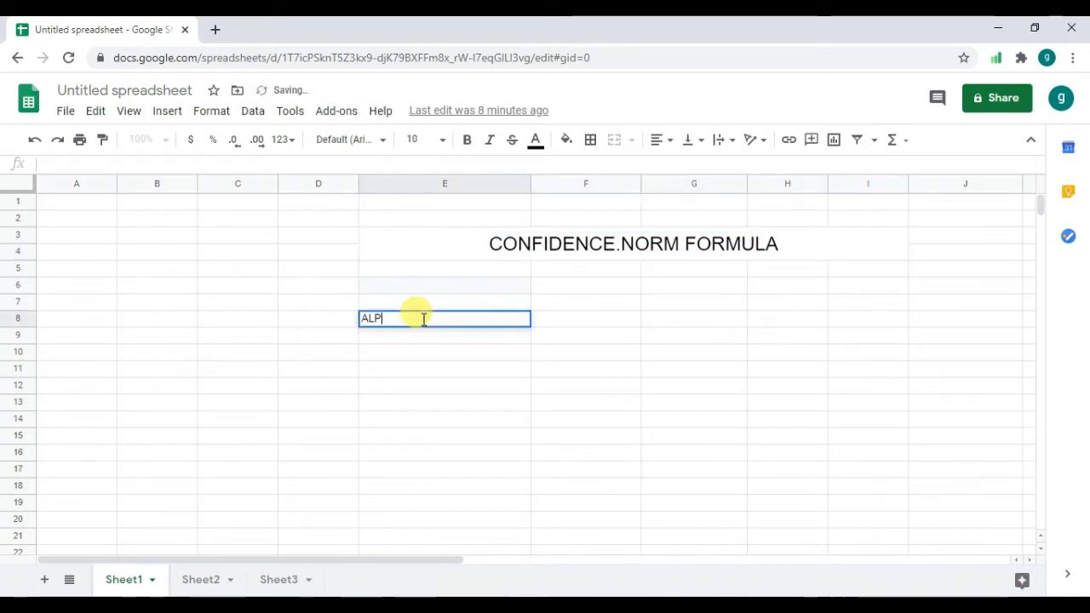
pyautogui.write('HA')
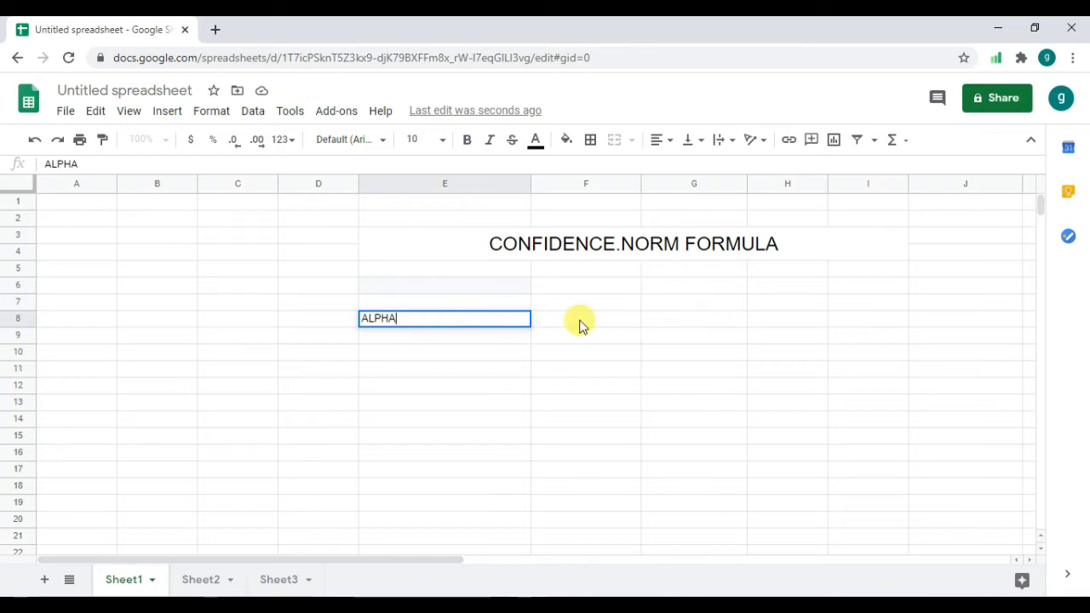
pyautogui.click(579, 323)
pyautogui.write('STD D')
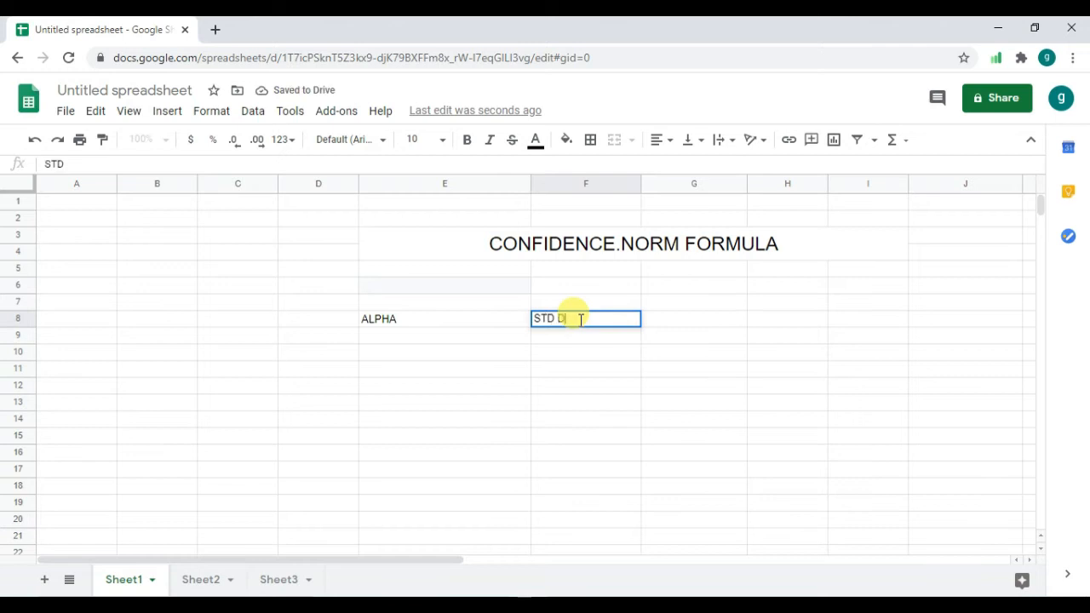
pyautogui.write('EV')
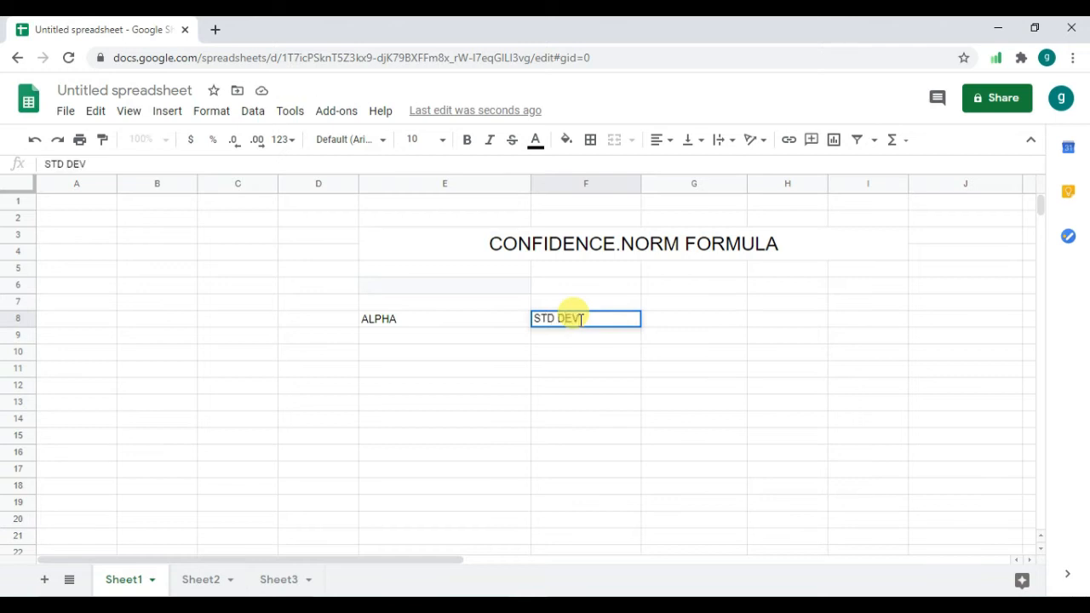
pyautogui.write('IATION')
pyautogui.click(705, 324)
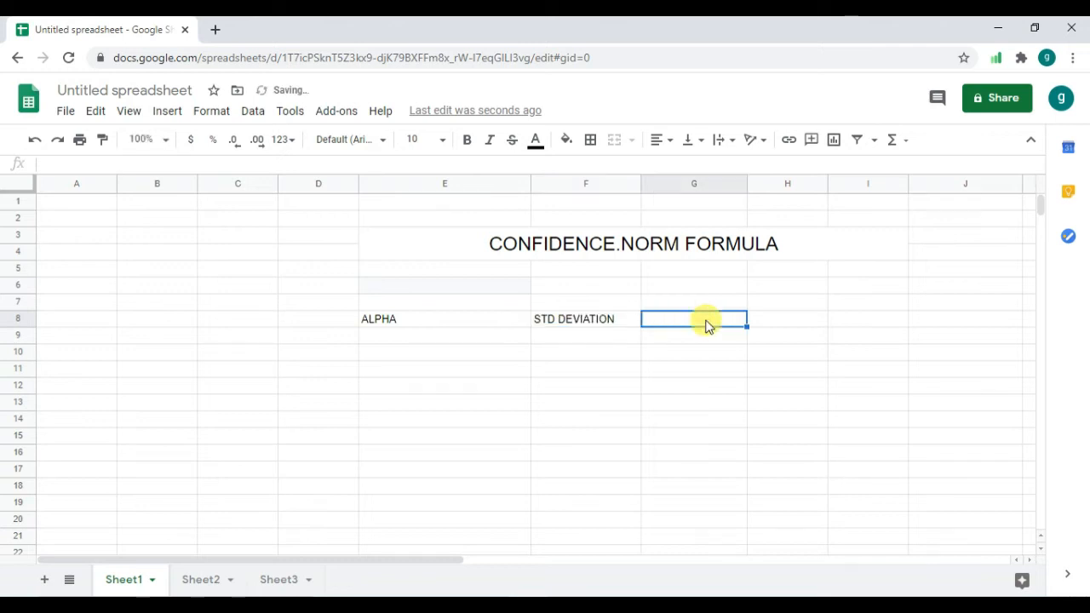
pyautogui.write('S')
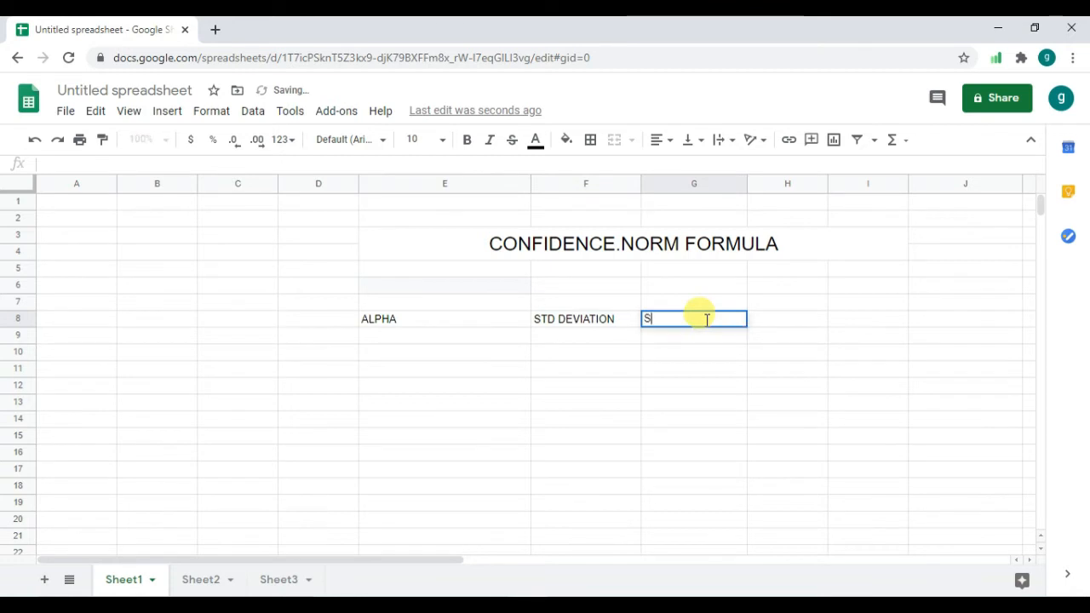
pyautogui.write('I')
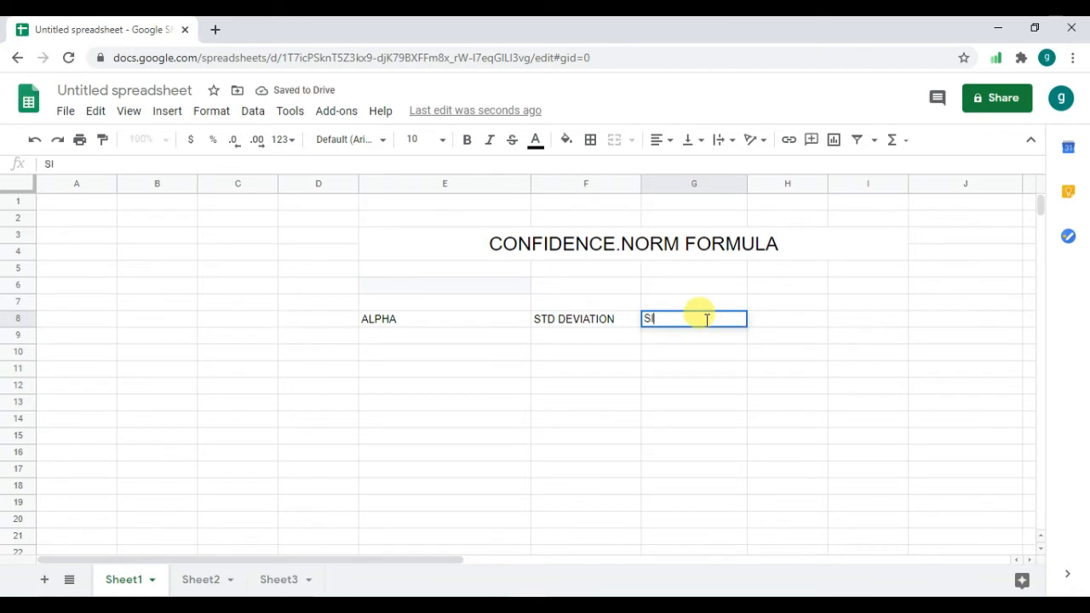
pyautogui.write('ZE')
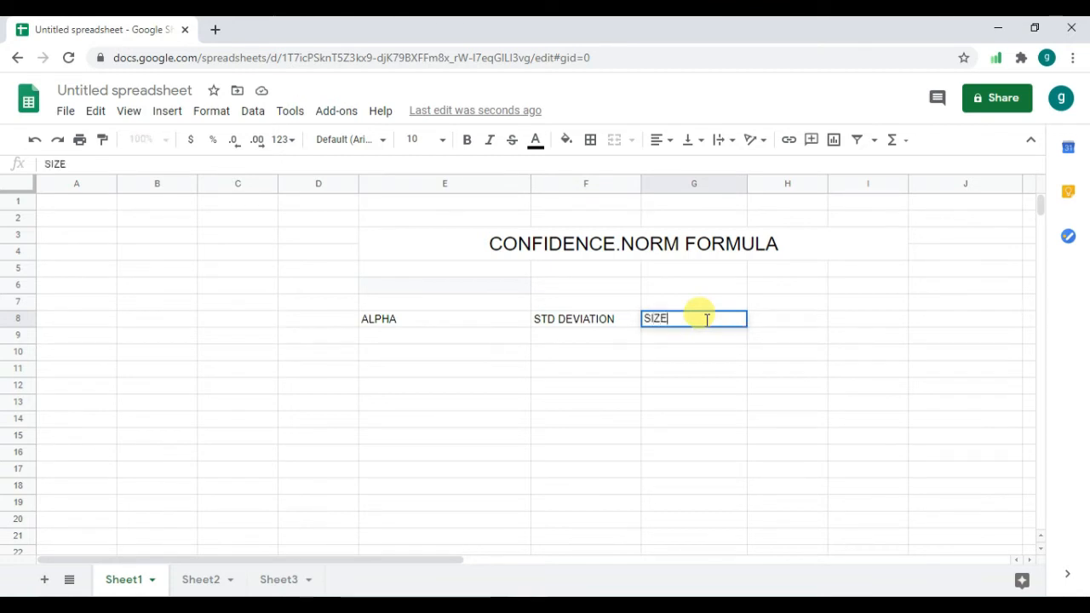
pyautogui.click(774, 321)
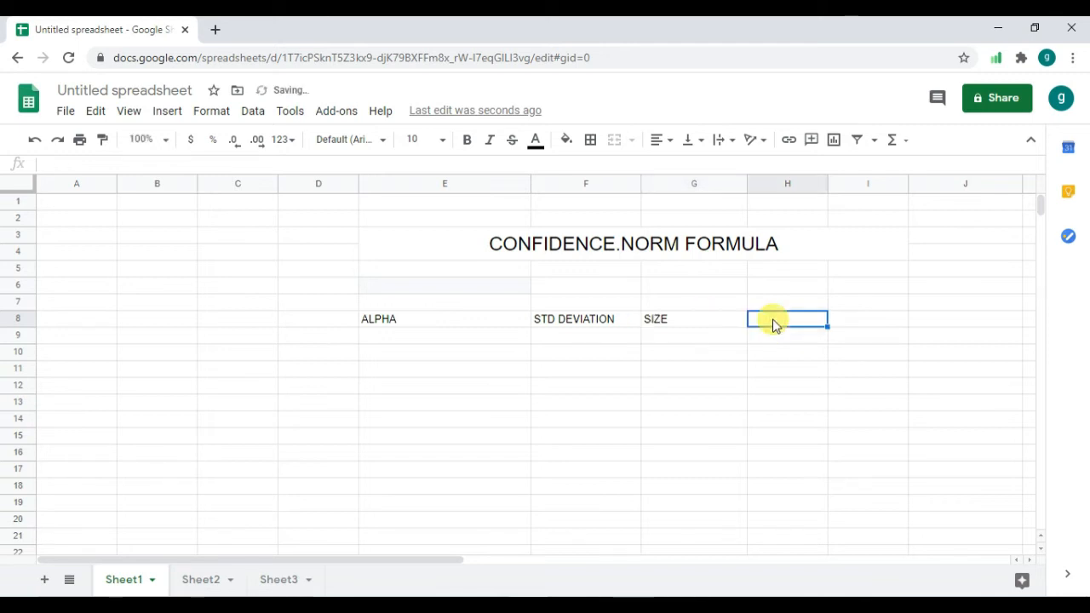
# Enter 0.950 under ALPHA in cell E10 and 34 under STD DEVIATION in cell F10
pyautogui.click(414, 354)
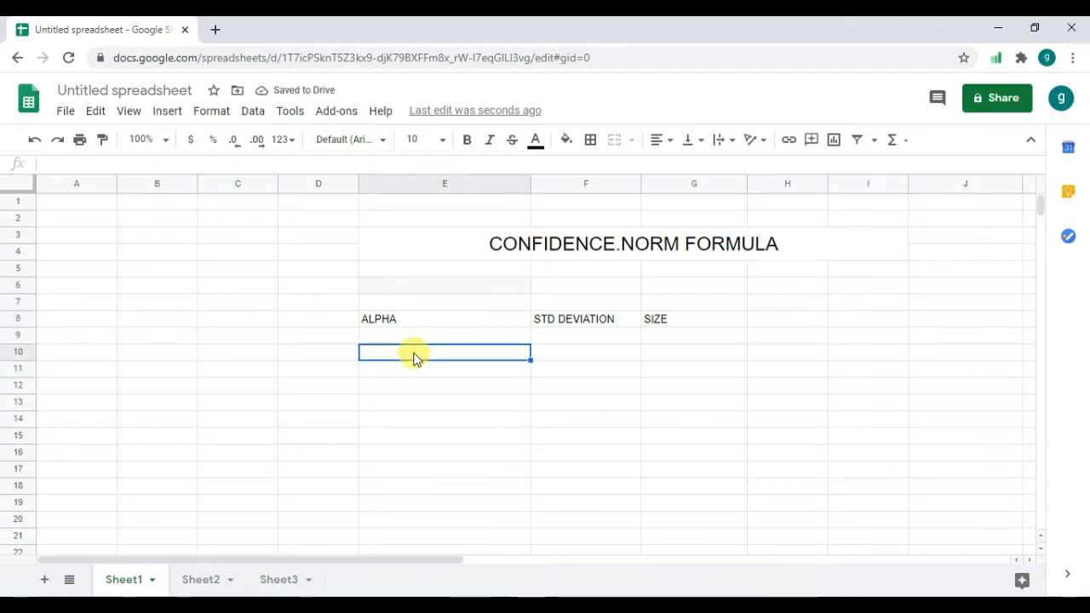
pyautogui.write('0.950')
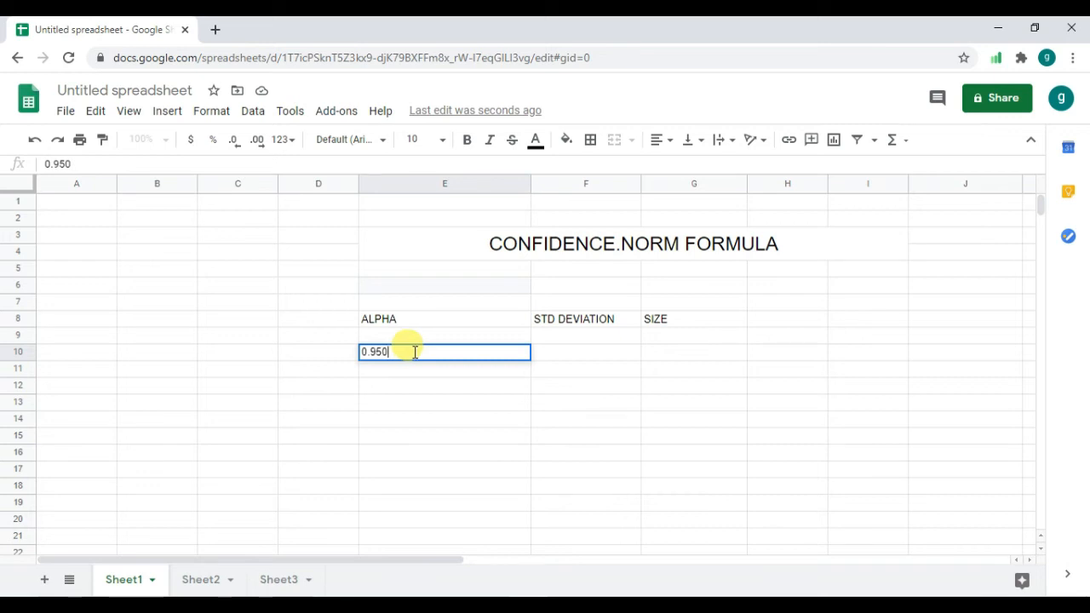
pyautogui.click(551, 353)
pyautogui.write('34')
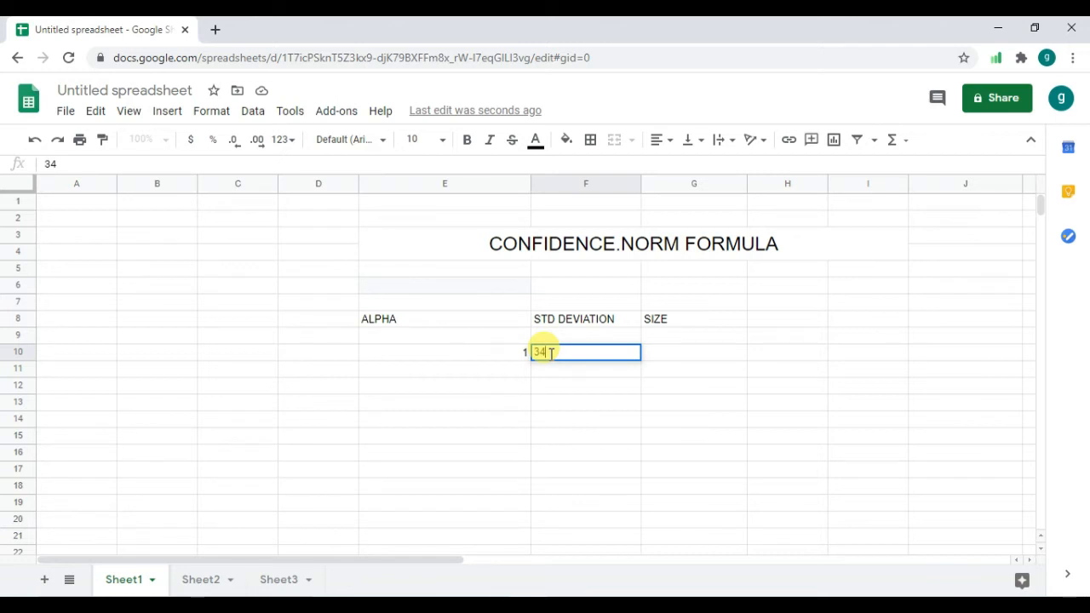
# Display the alpha value in cell E10 with three decimal places
pyautogui.click(477, 345)
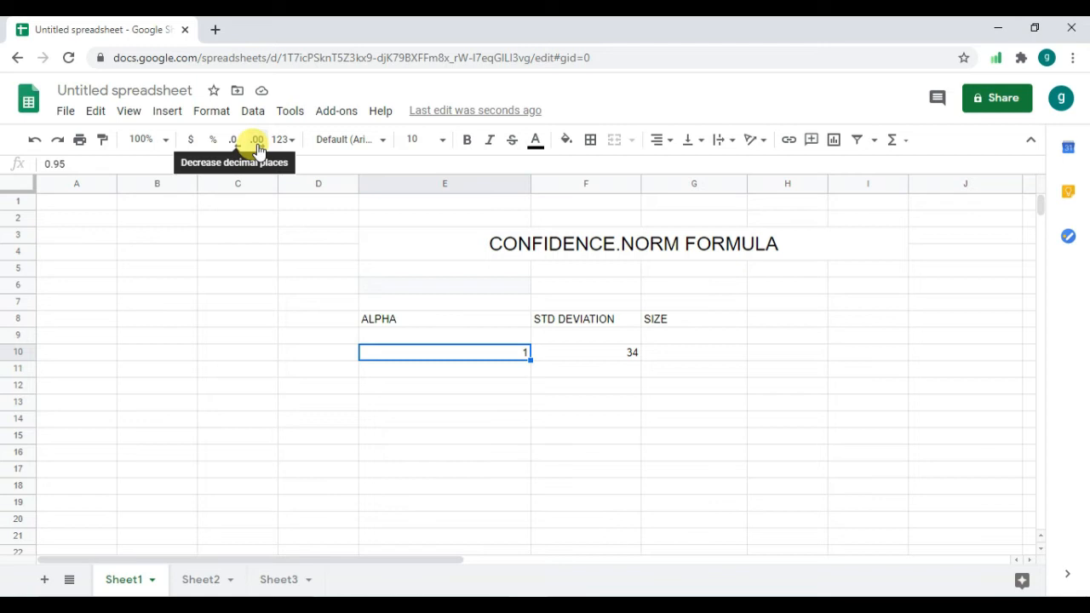
pyautogui.click(257, 147)
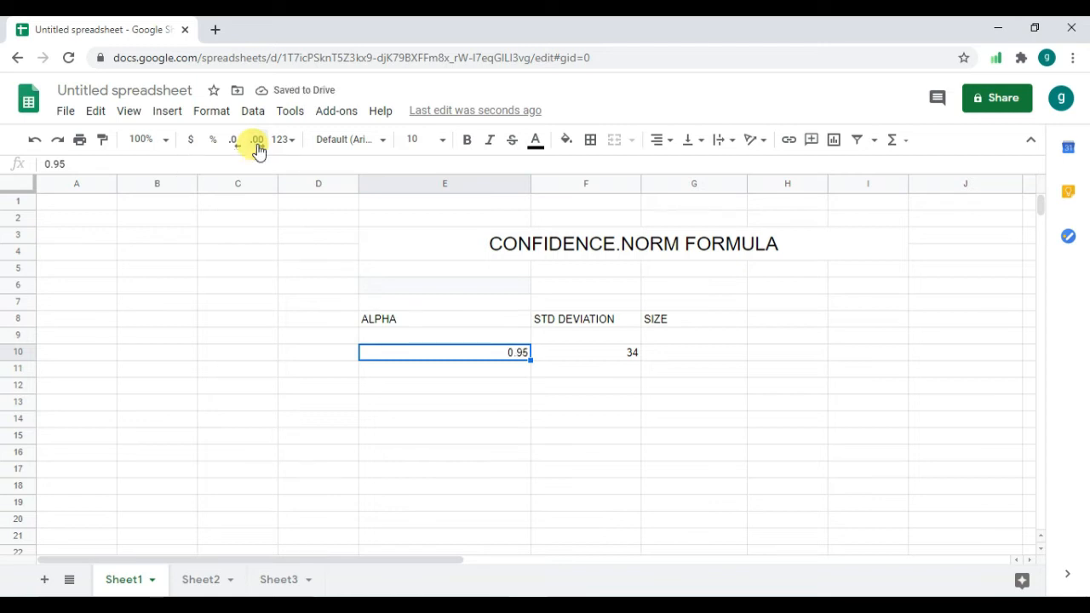
pyautogui.click(257, 146)
# Change the standard deviation in cell F10 to 34.203 and display it with three decimal places
pyautogui.click(592, 357)
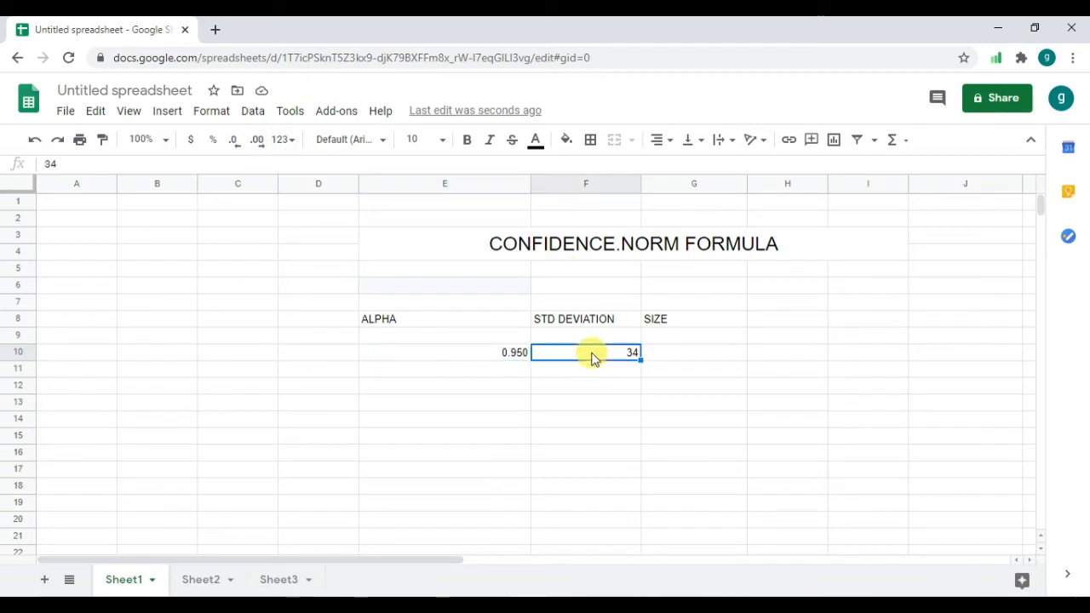
pyautogui.doubleClick(593, 354)
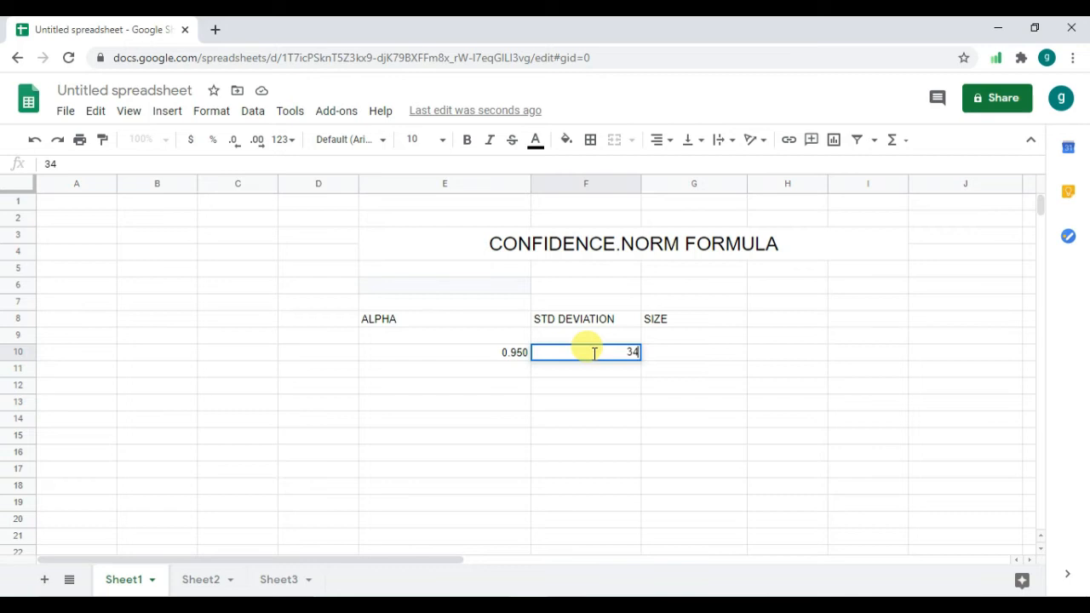
pyautogui.write('.203')
pyautogui.click(711, 351)
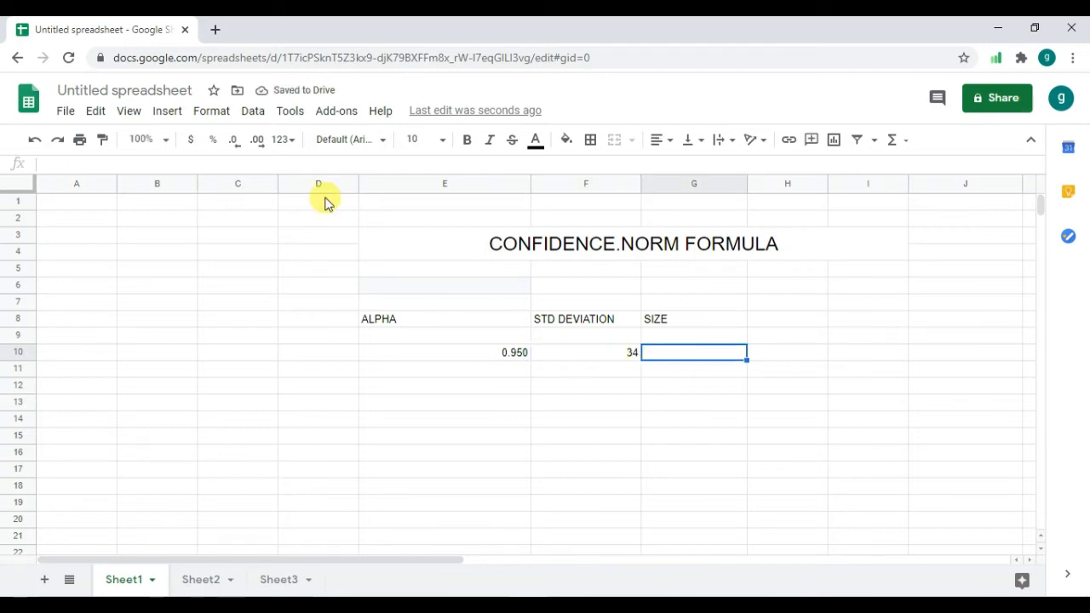
pyautogui.press('Left')
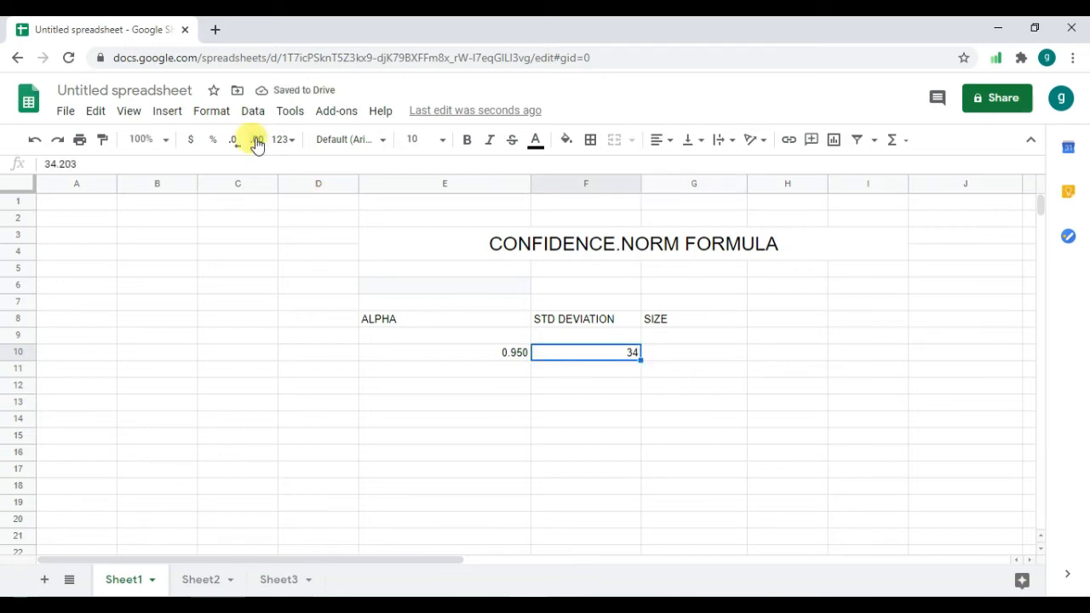
pyautogui.click(257, 140)
pyautogui.click(257, 140)
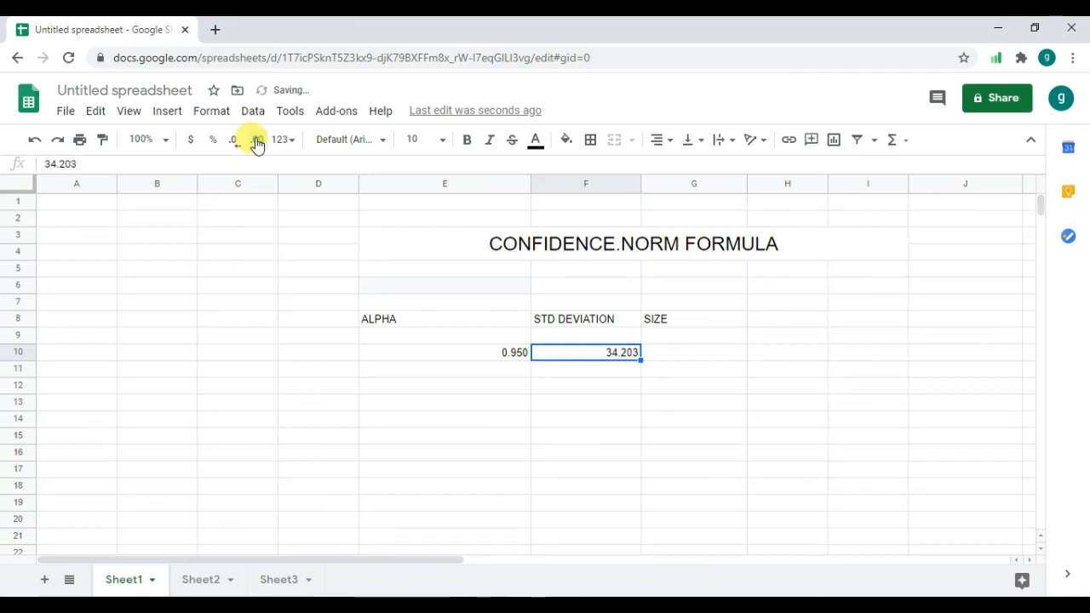
# Enter 88 under SIZE in cell G10
pyautogui.click(672, 353)
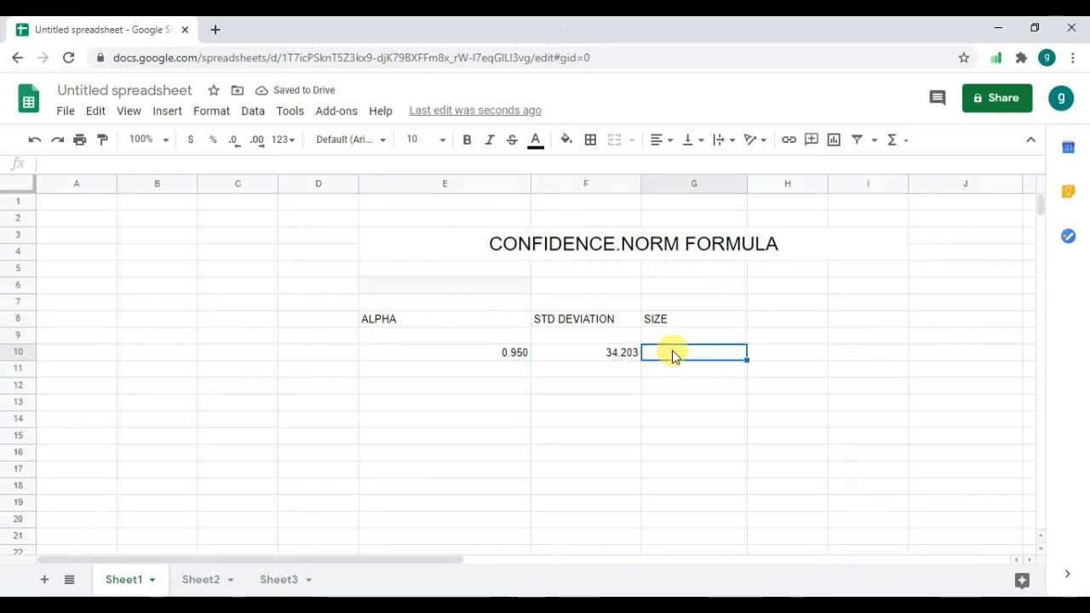
pyautogui.write('88')
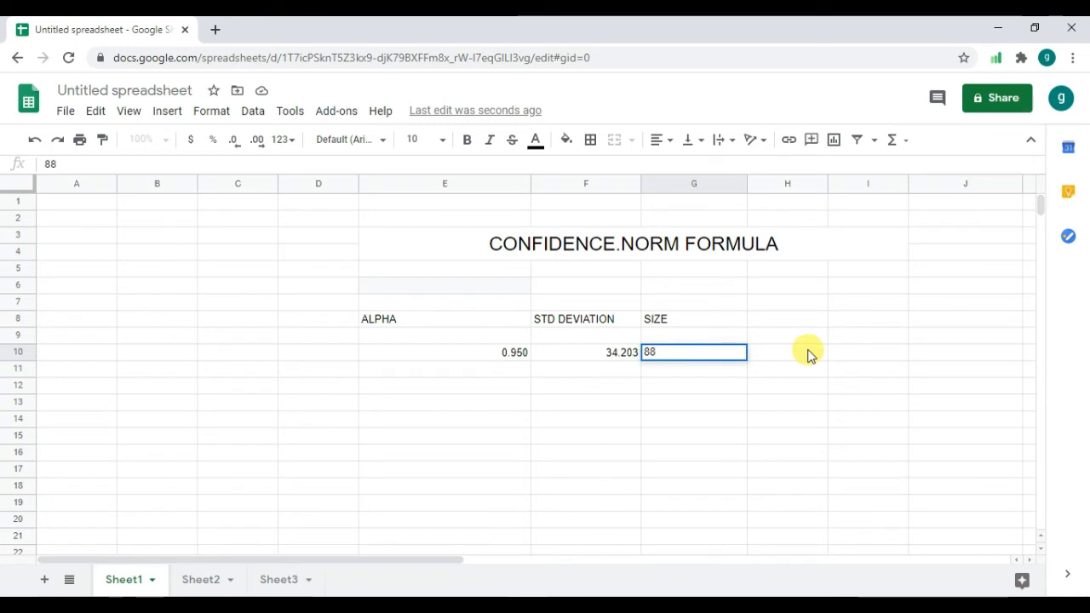
# Enter the formula =CONFIDENCE.NORM(E10,F10,G10) in cell H10, referencing the alpha, standard deviation and size values
pyautogui.click(809, 355)
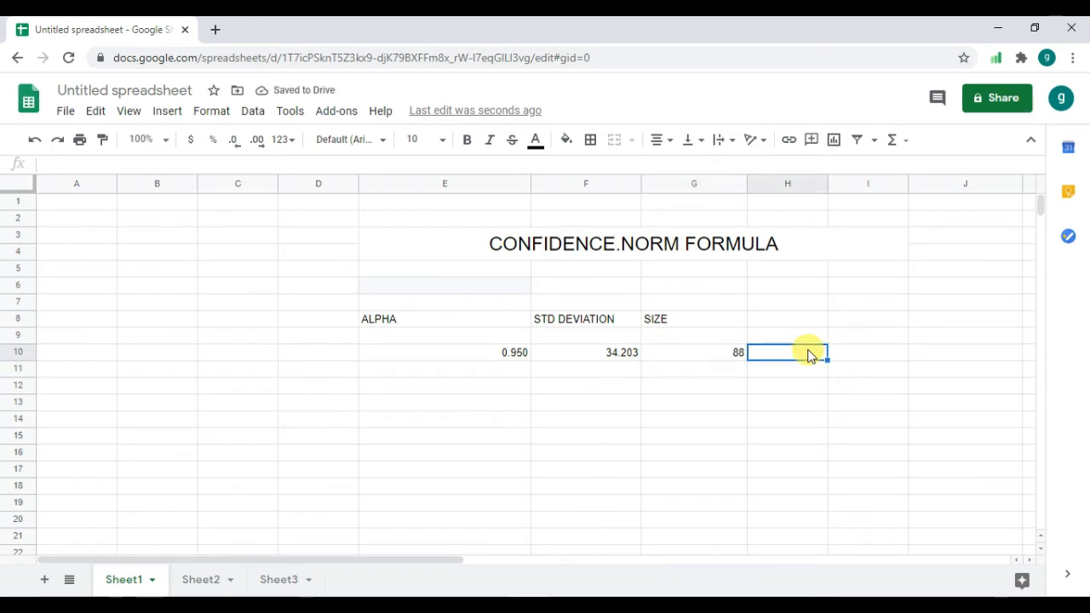
pyautogui.write('=')
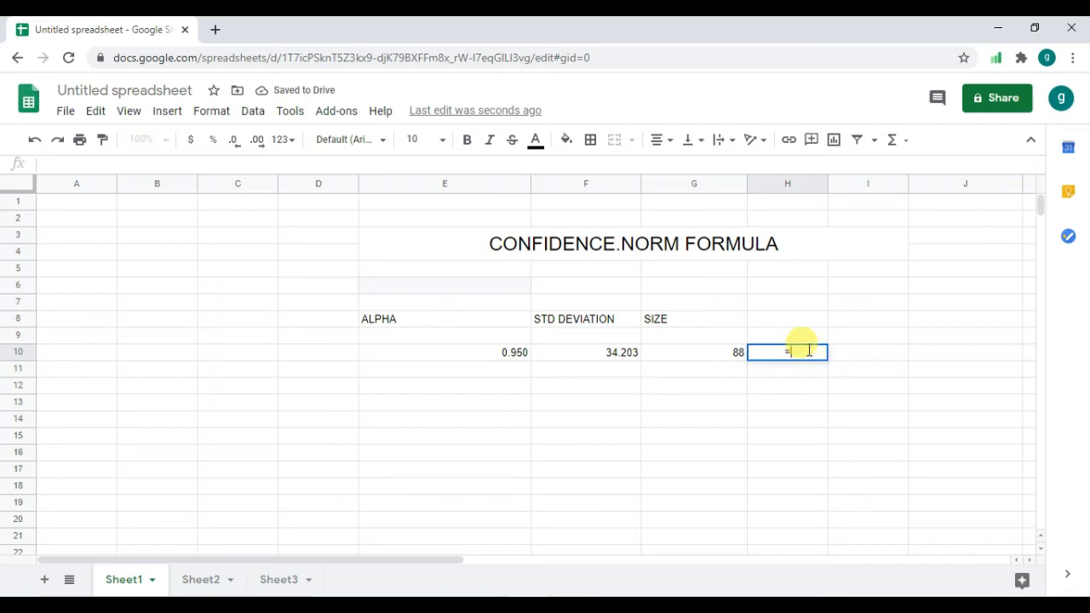
pyautogui.write('CON')
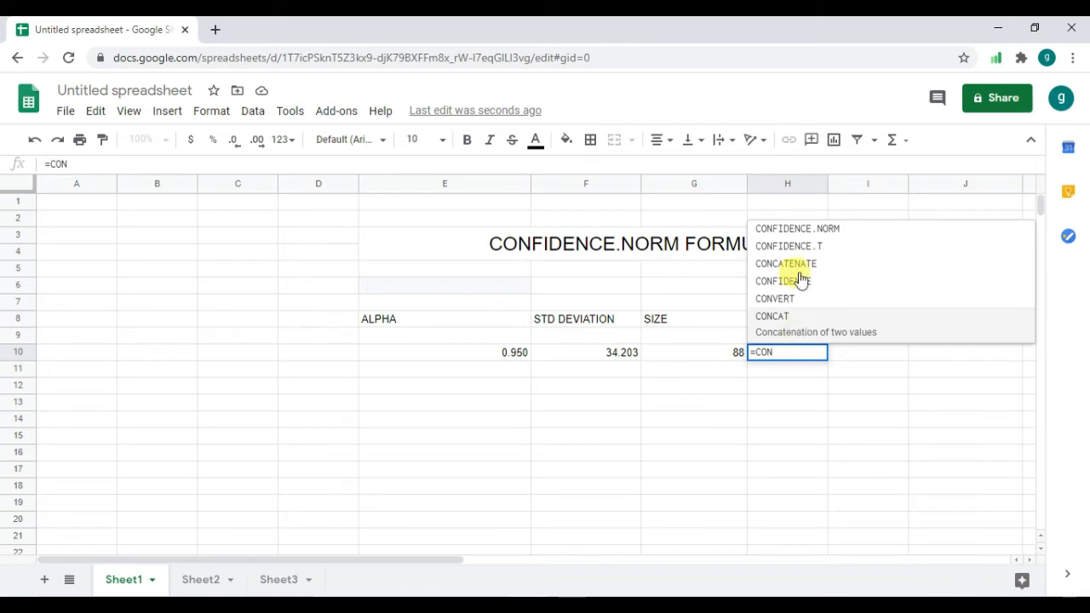
pyautogui.click(799, 230)
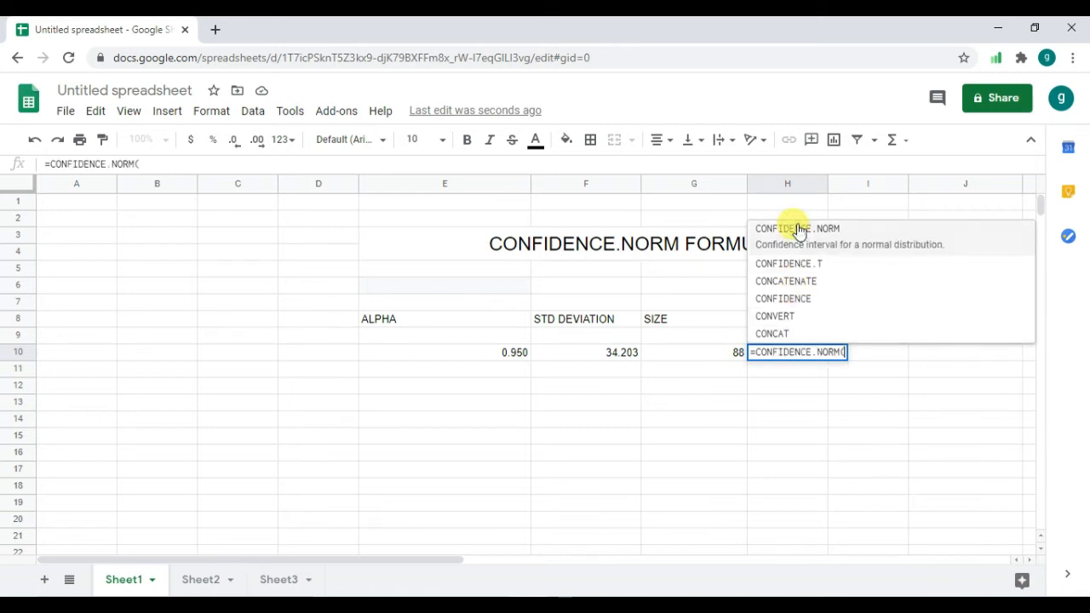
pyautogui.click(513, 355)
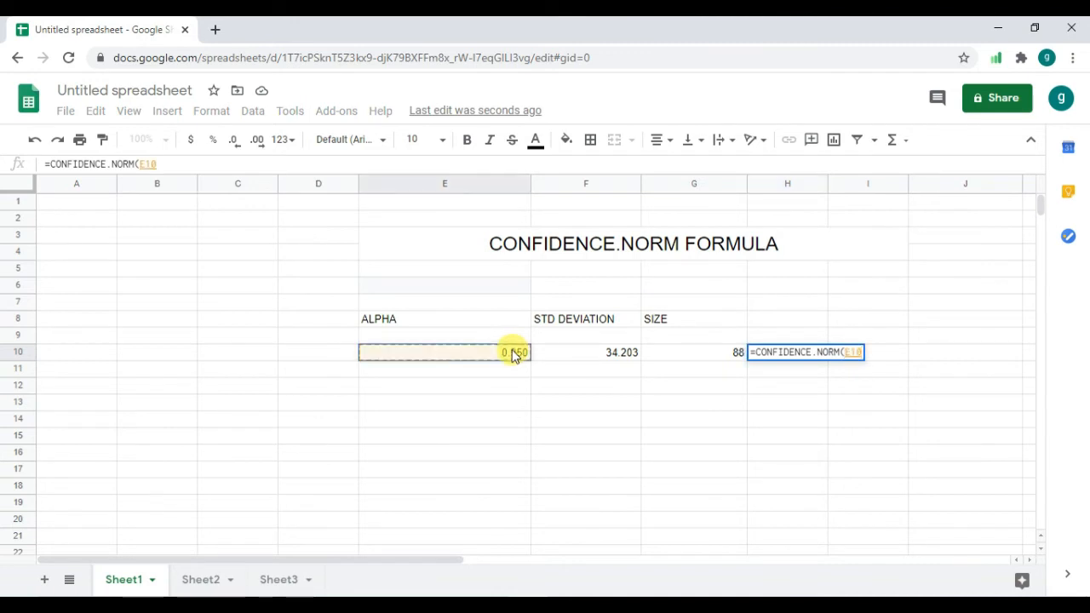
pyautogui.write(',')
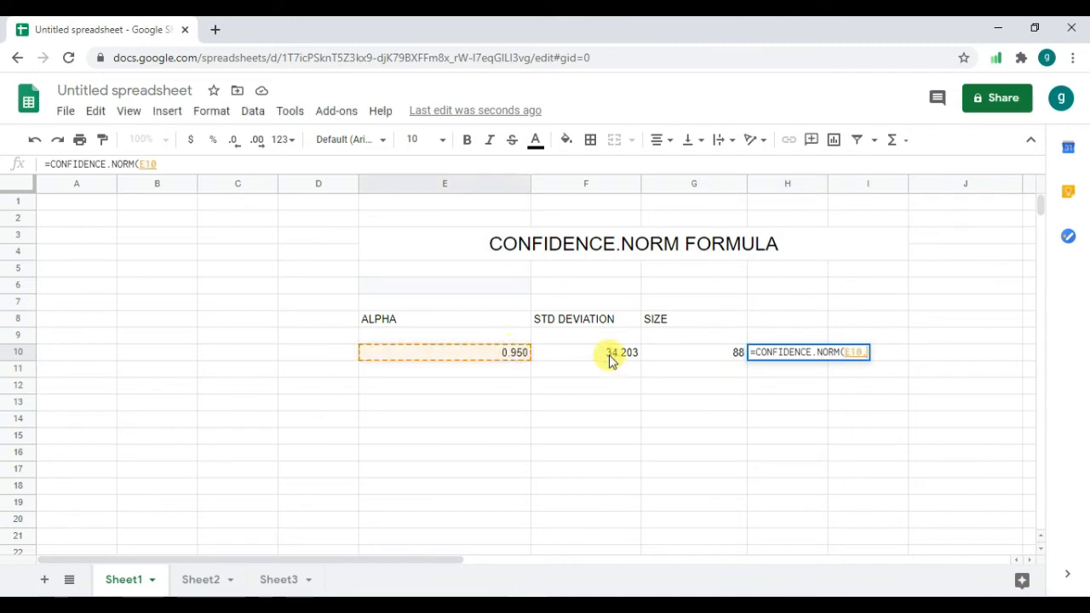
pyautogui.click(610, 359)
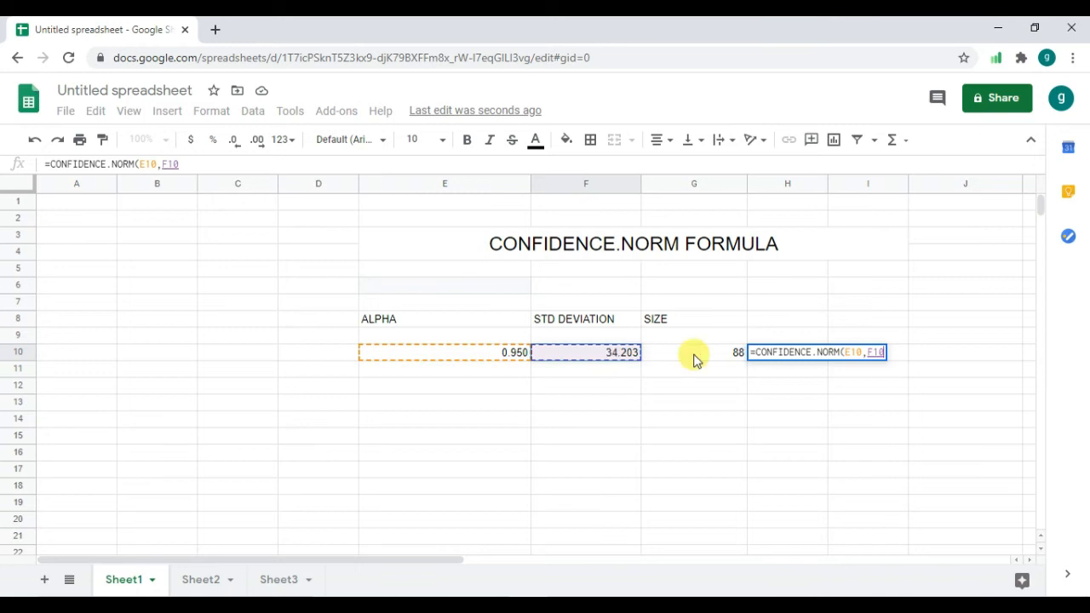
pyautogui.write(',')
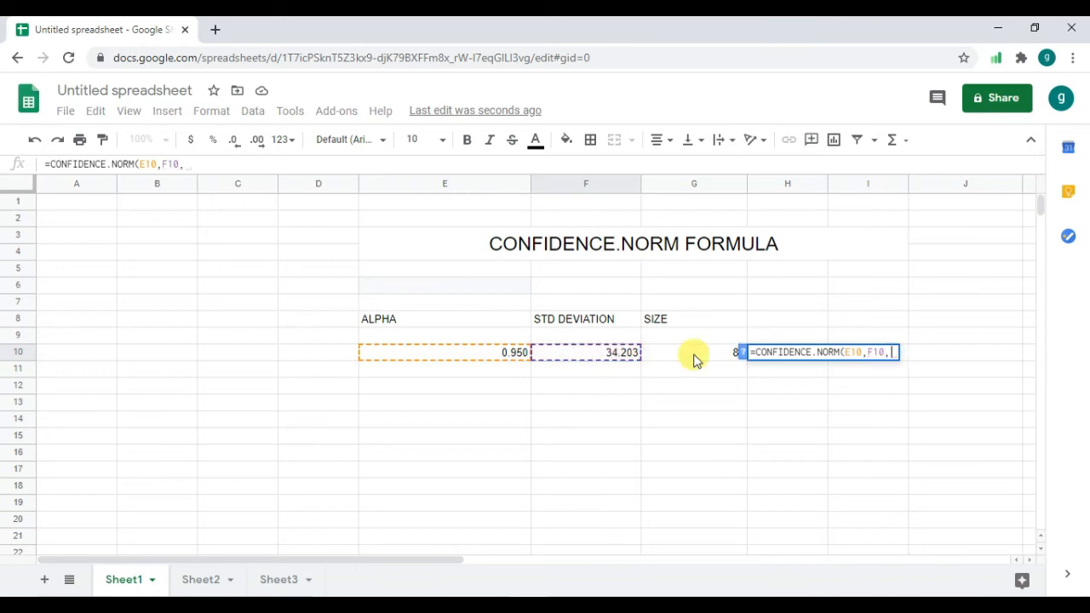
pyautogui.click(693, 356)
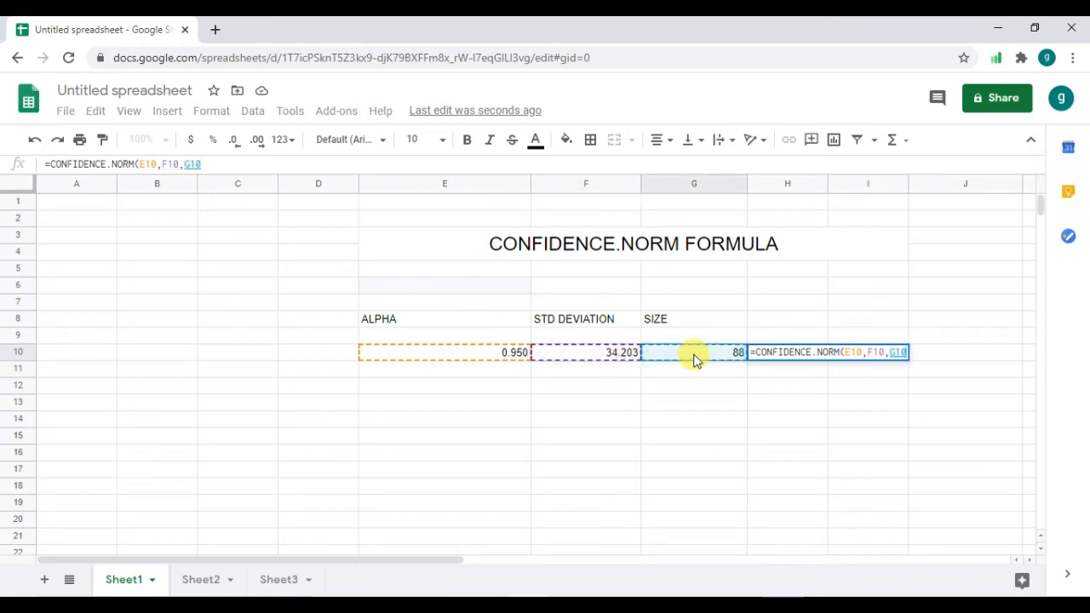
pyautogui.write(')')
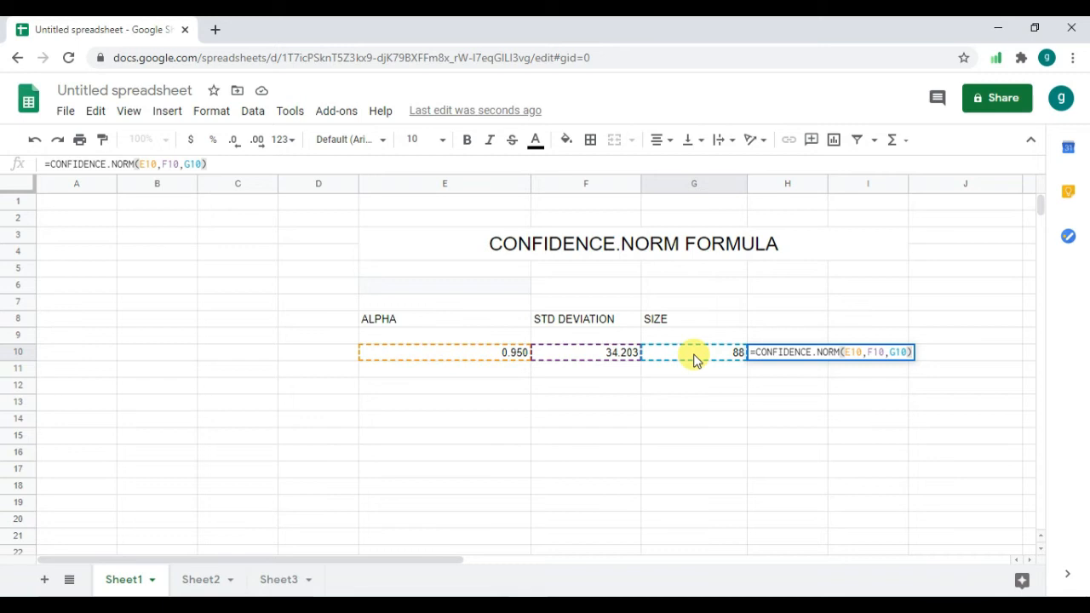
pyautogui.press('Return')
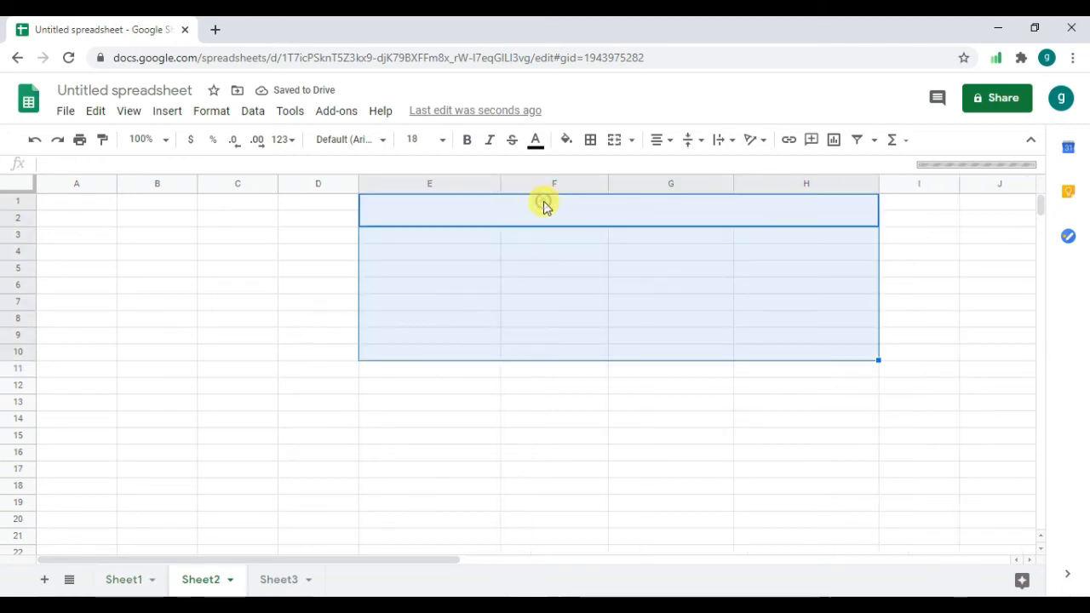
# Enter the title CONFIDENCE.T FORMULA in the merged cell spanning E1:H2 on Sheet2
pyautogui.click(546, 207)
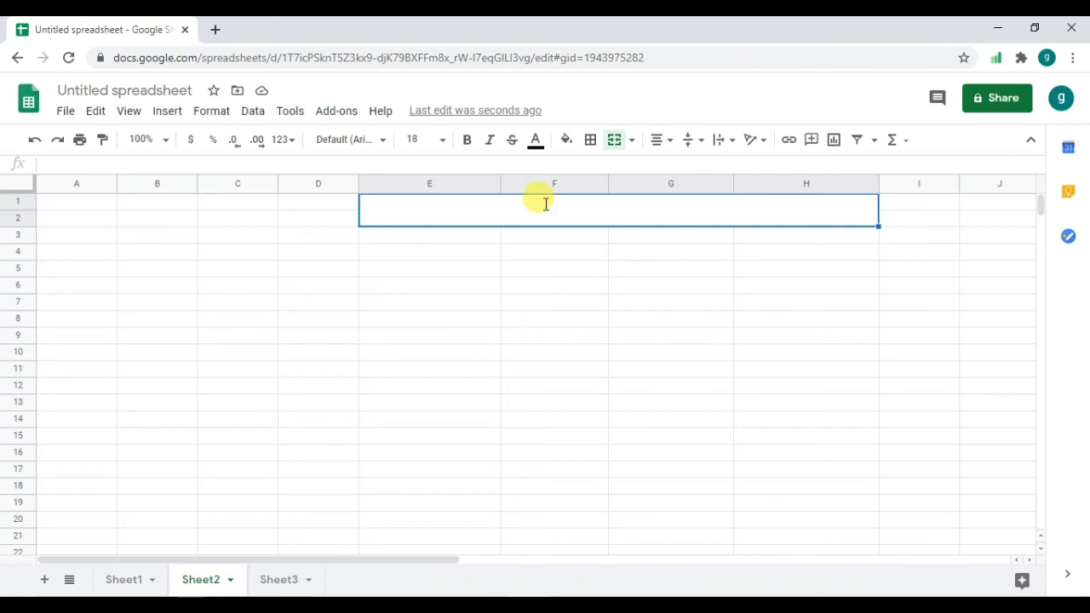
pyautogui.write('CO')
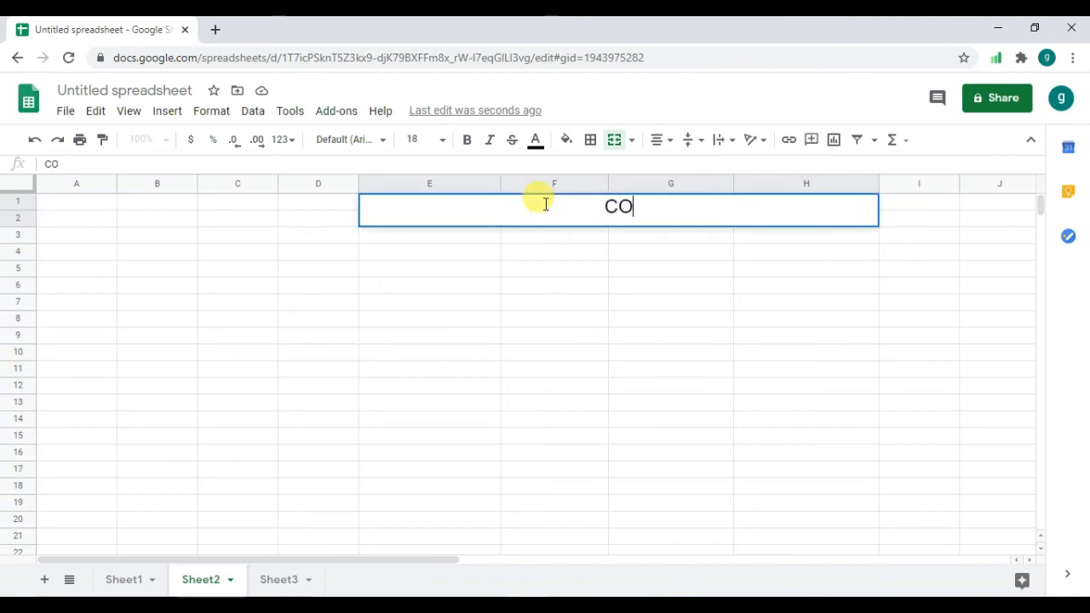
pyautogui.write('N')
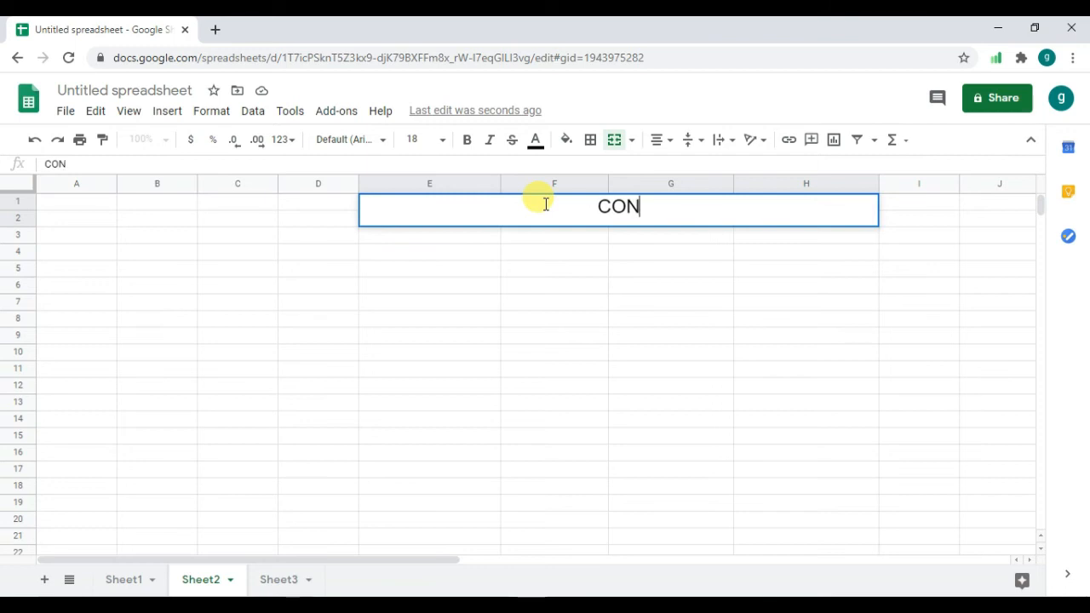
pyautogui.write('FI')
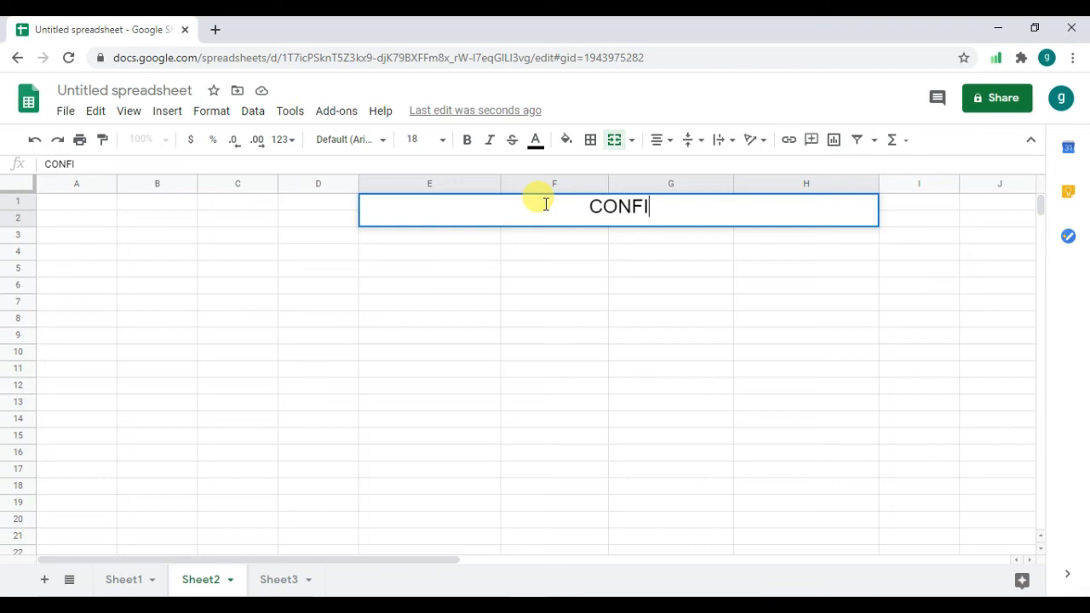
pyautogui.write('DE')
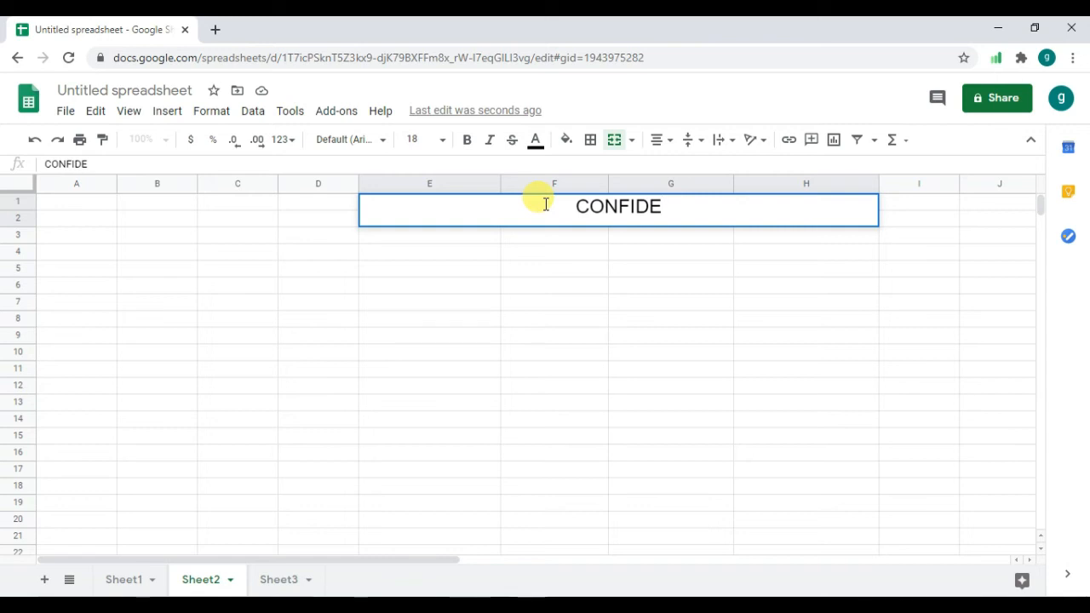
pyautogui.write('NCE')
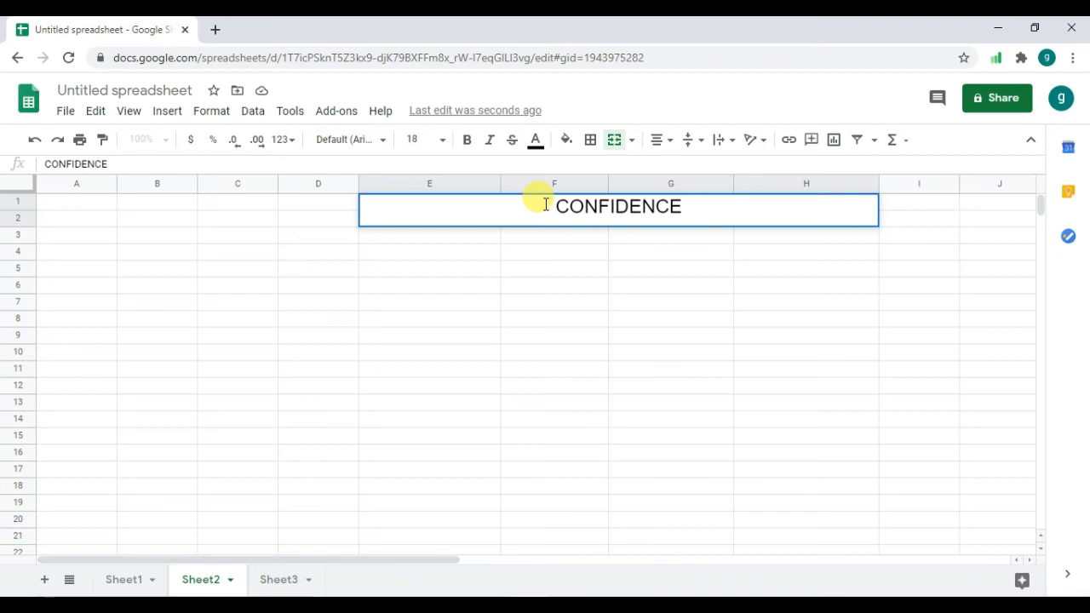
pyautogui.write('.')
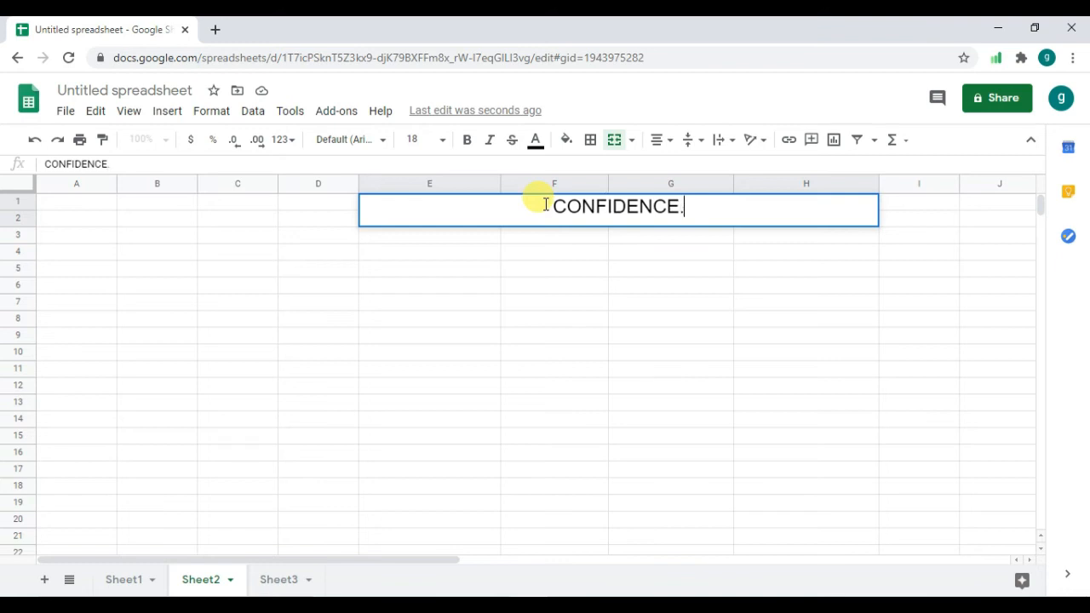
pyautogui.write('T FORM')
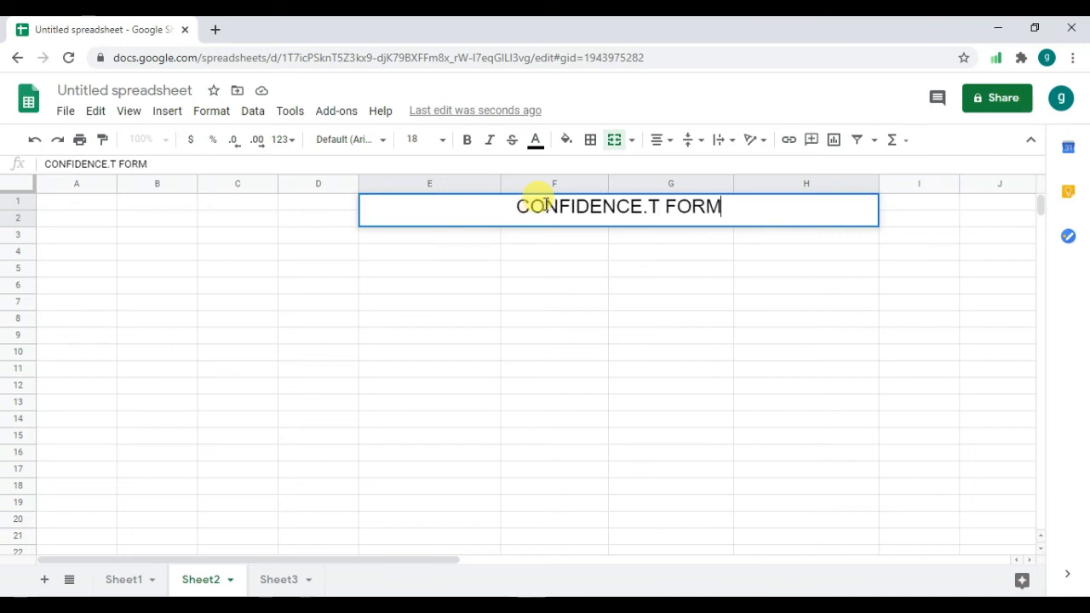
pyautogui.write('ULA')
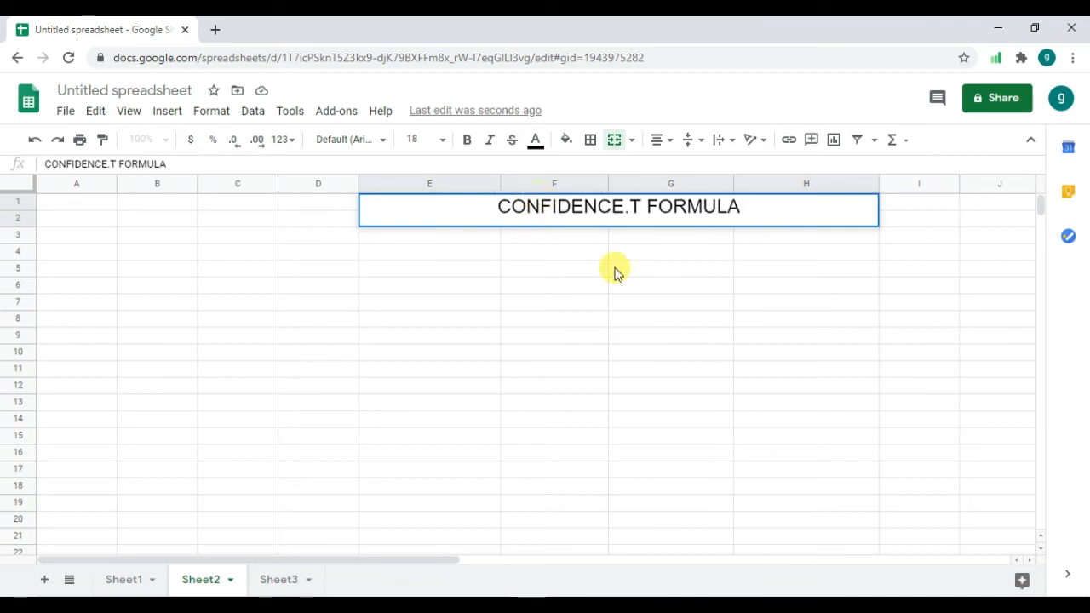
# Enter the column headings ALPHA in cell E5, STD DEVIATION in F5 and SIZE in G5
pyautogui.click(436, 270)
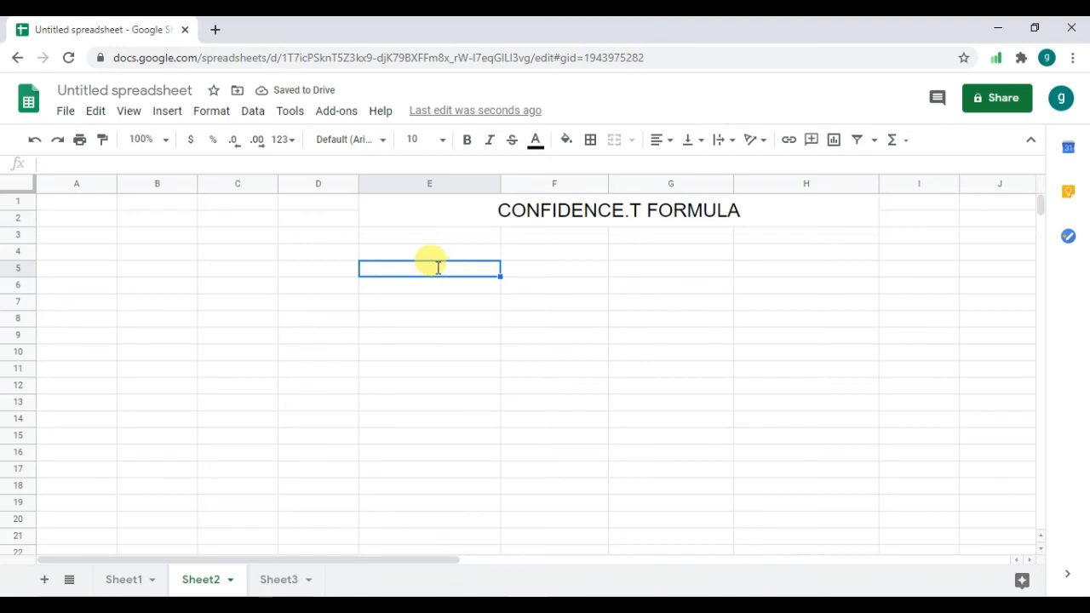
pyautogui.write('ALP')
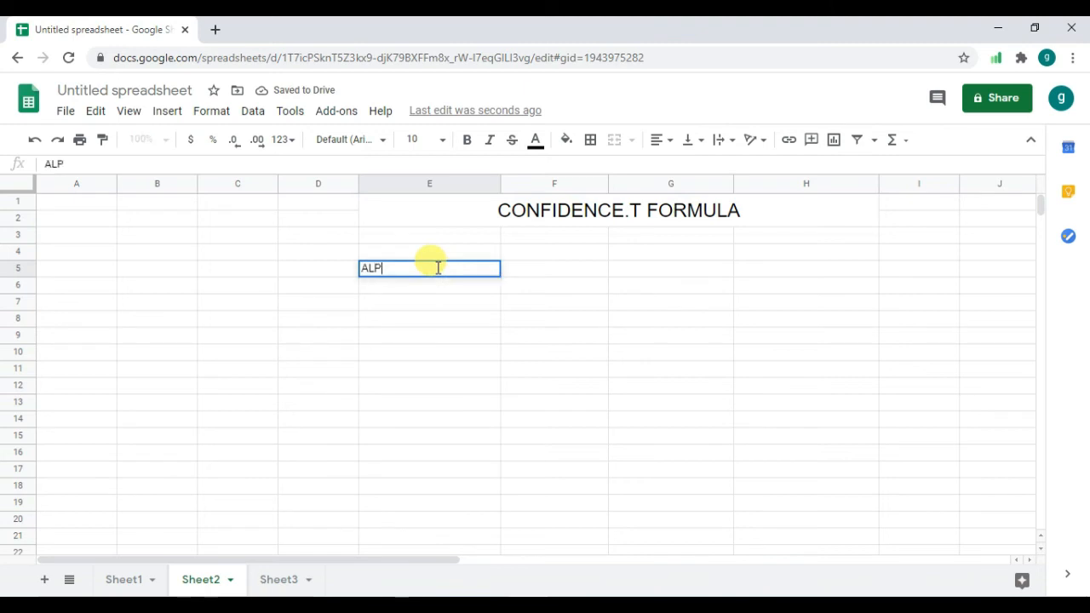
pyautogui.write('HA')
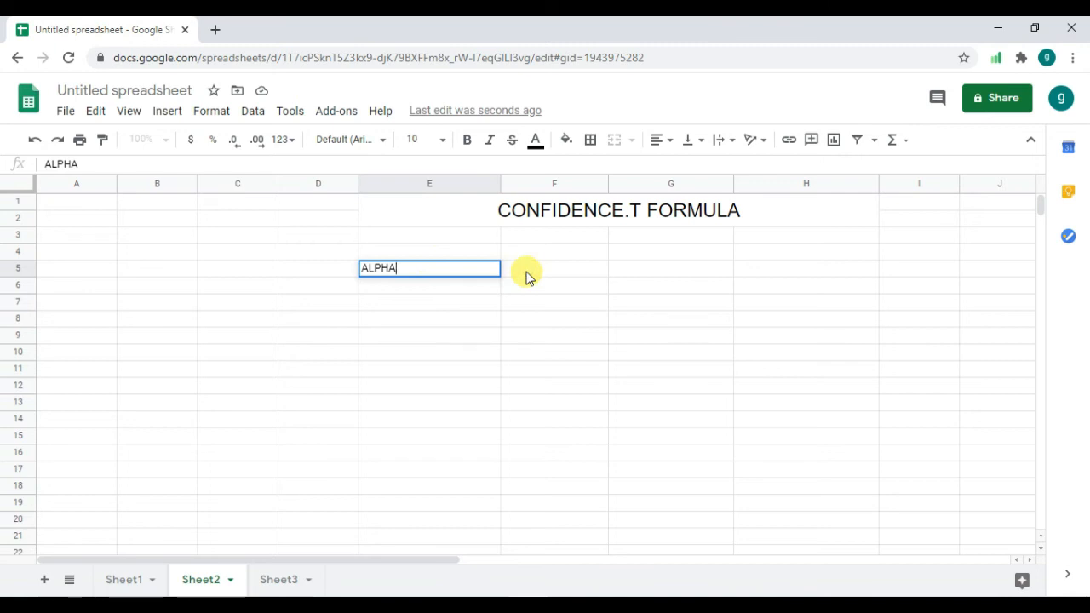
pyautogui.click(526, 271)
pyautogui.write('STD DE')
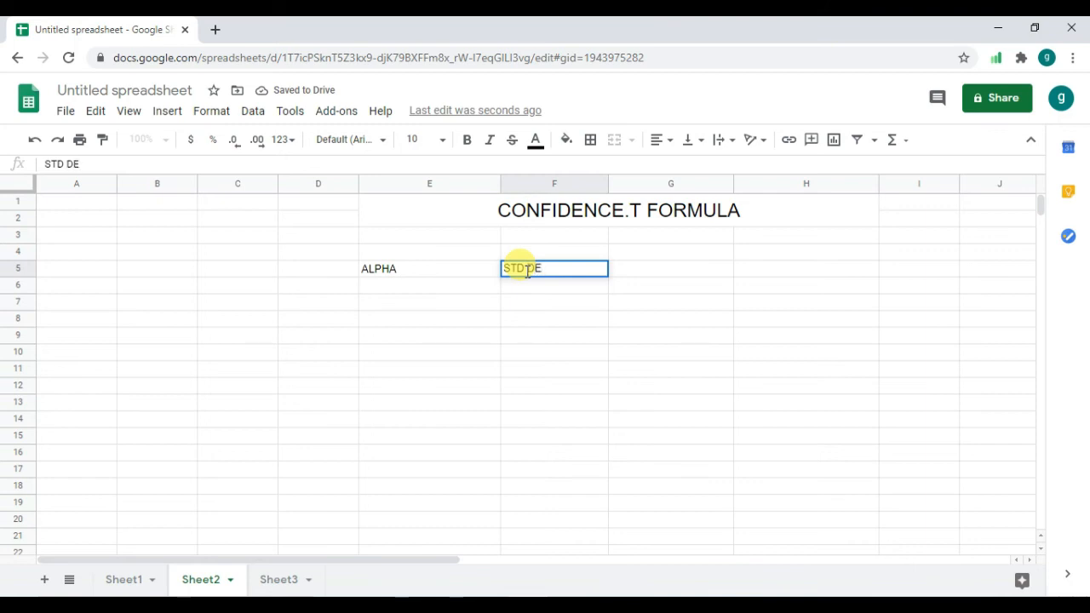
pyautogui.write('VI')
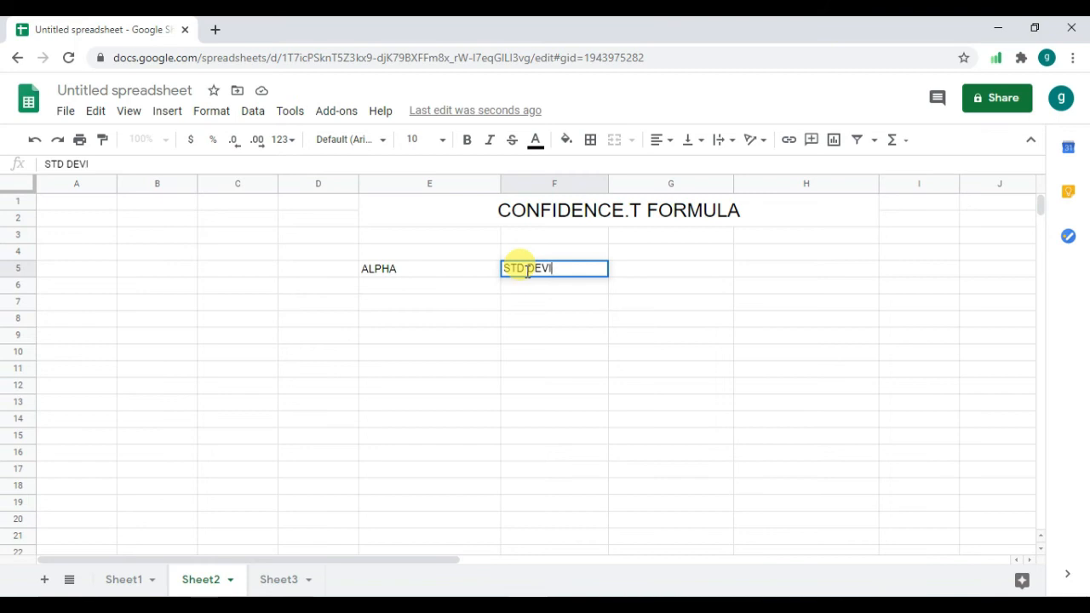
pyautogui.write('ATION')
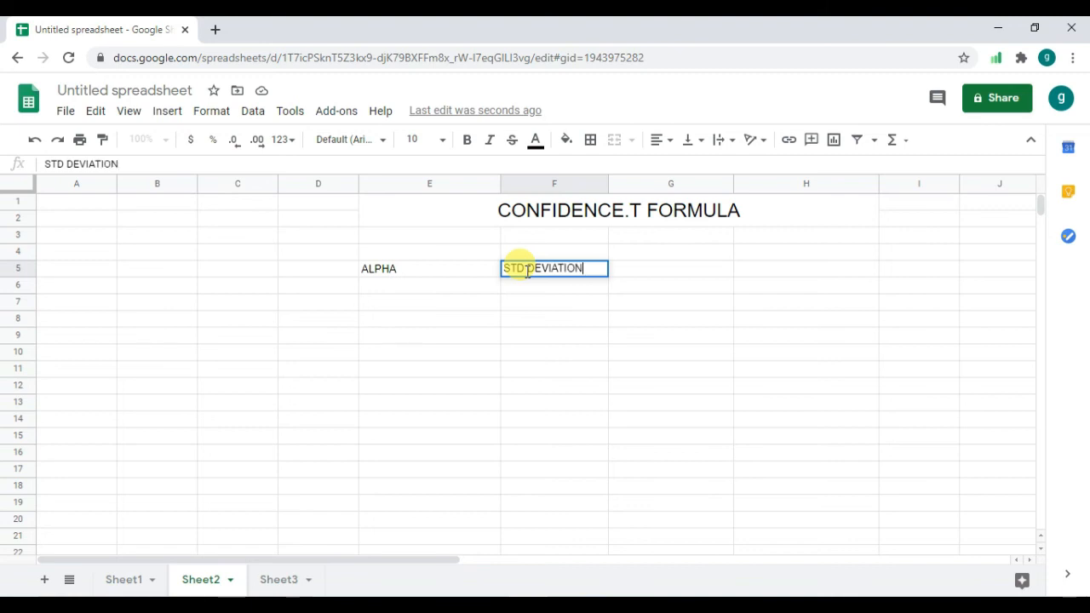
pyautogui.click(671, 269)
pyautogui.write('S')
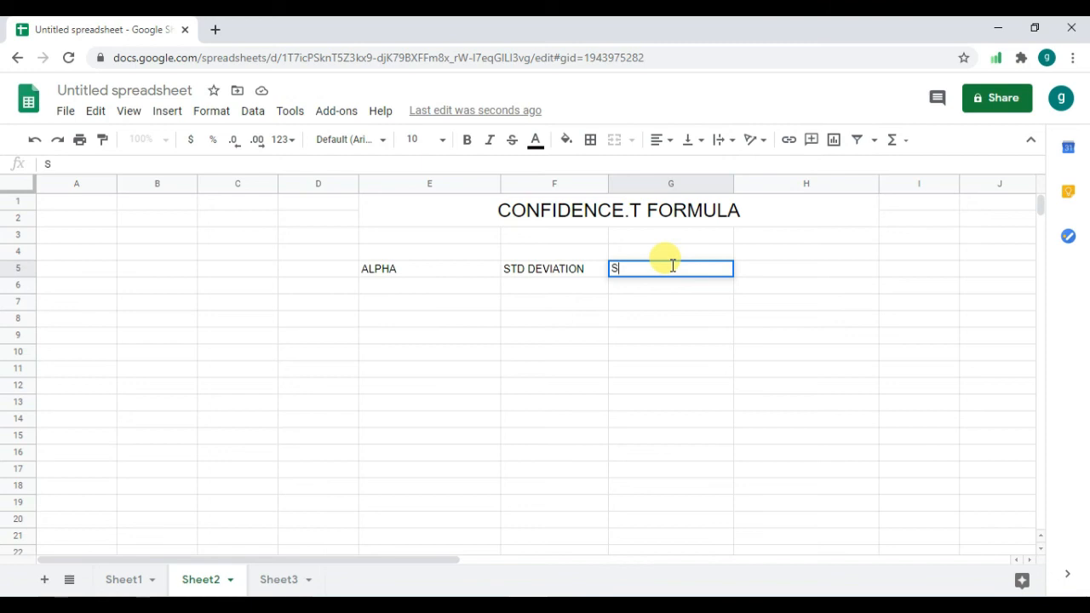
pyautogui.write('IZE')
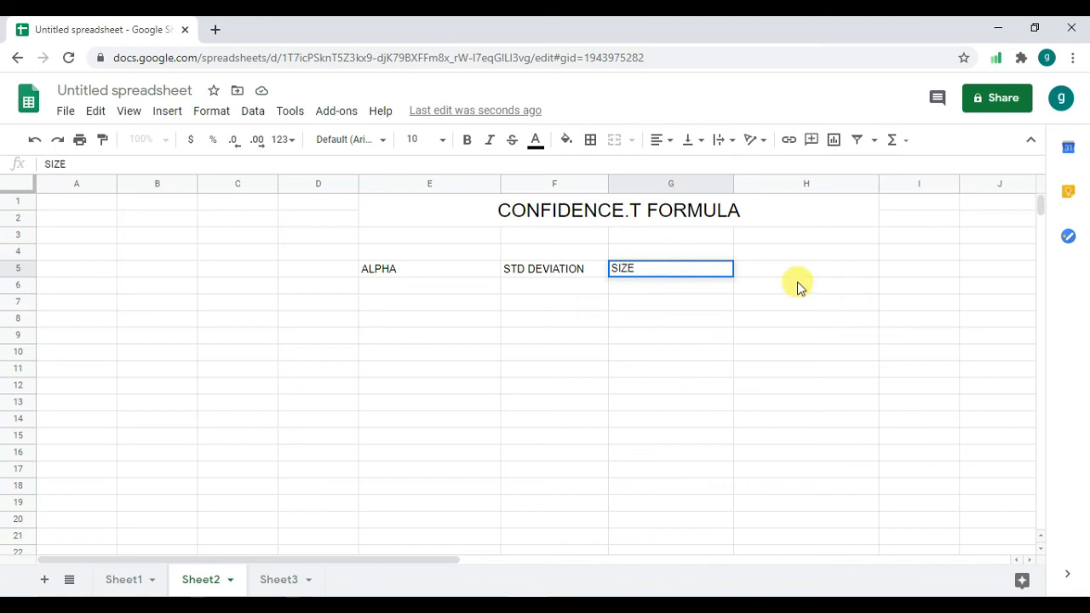
# Enter 0.880 under ALPHA in cell E8 and display it with three decimal places
pyautogui.click(426, 326)
pyautogui.write('0')
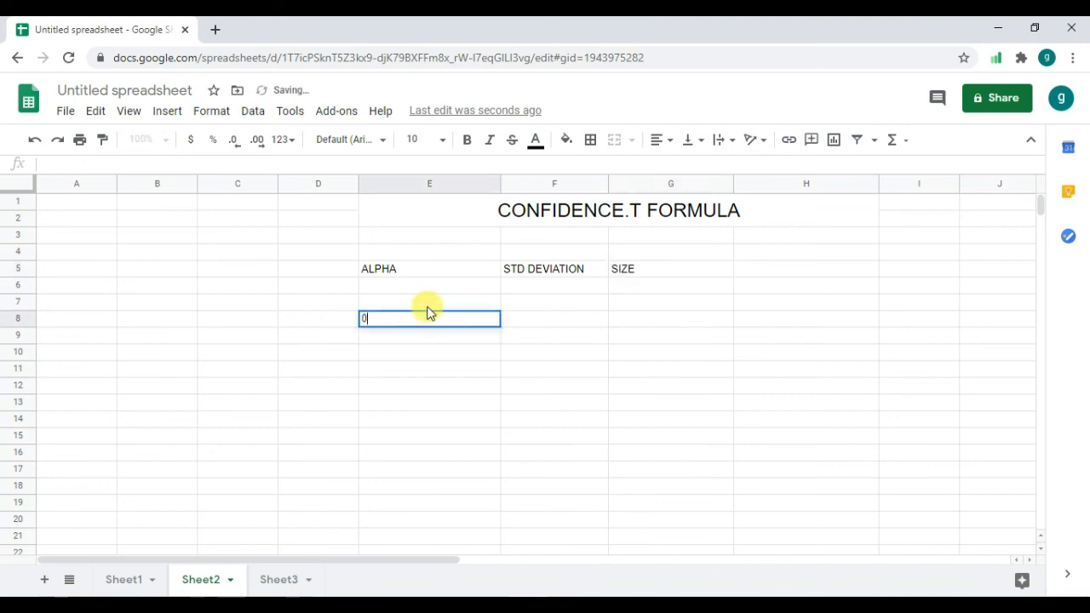
pyautogui.write('.880')
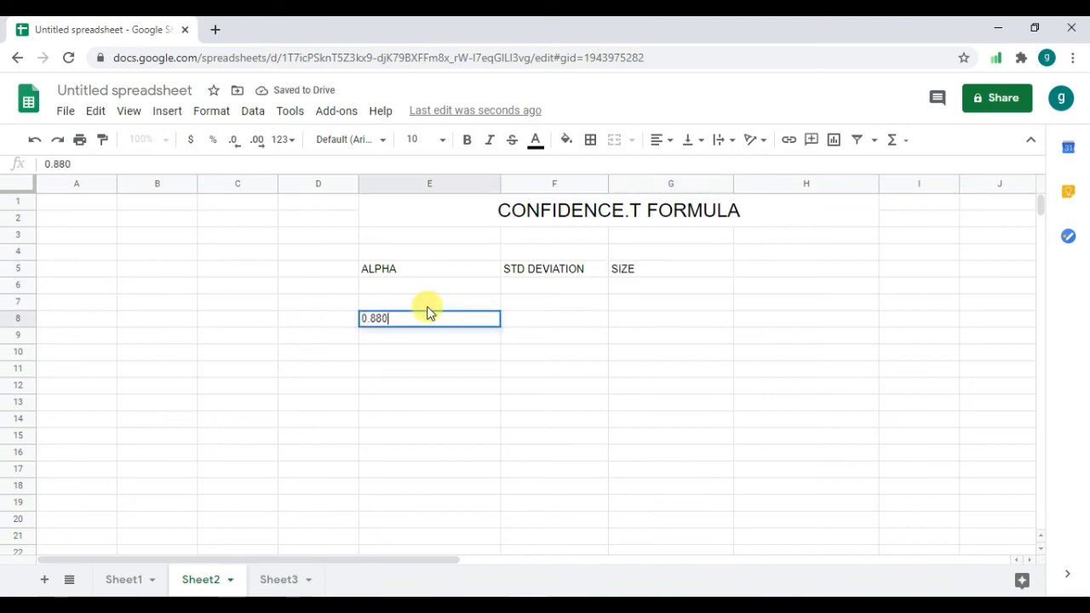
pyautogui.click(528, 320)
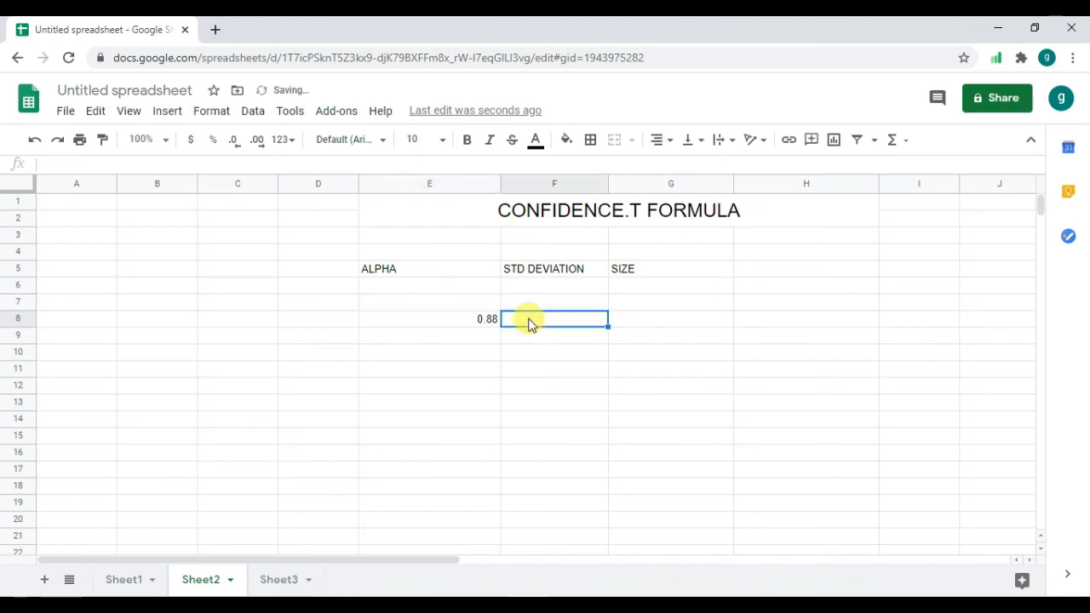
pyautogui.click(483, 308)
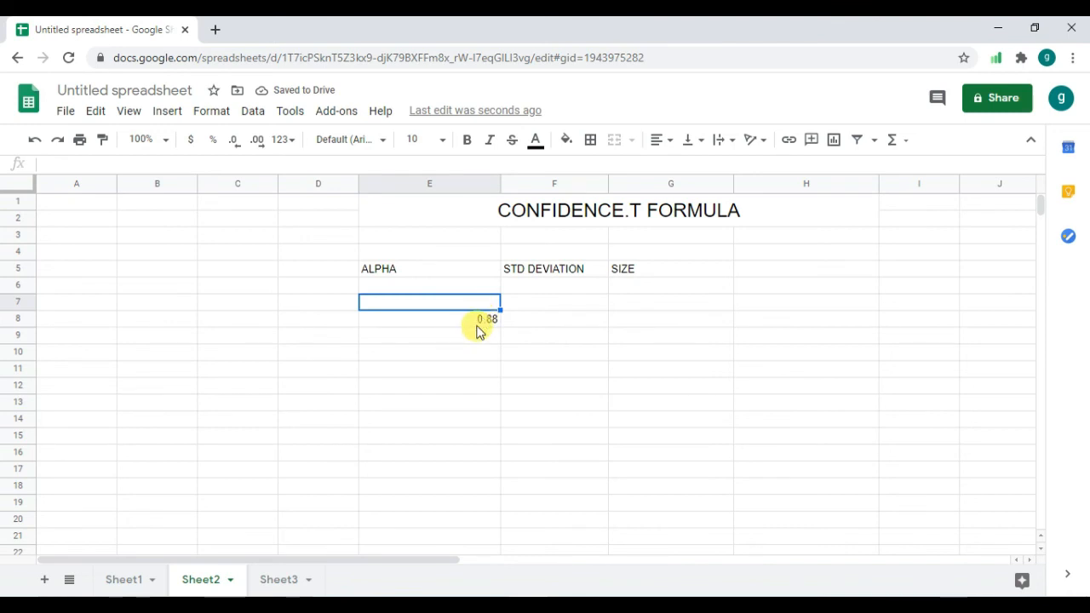
pyautogui.click(477, 329)
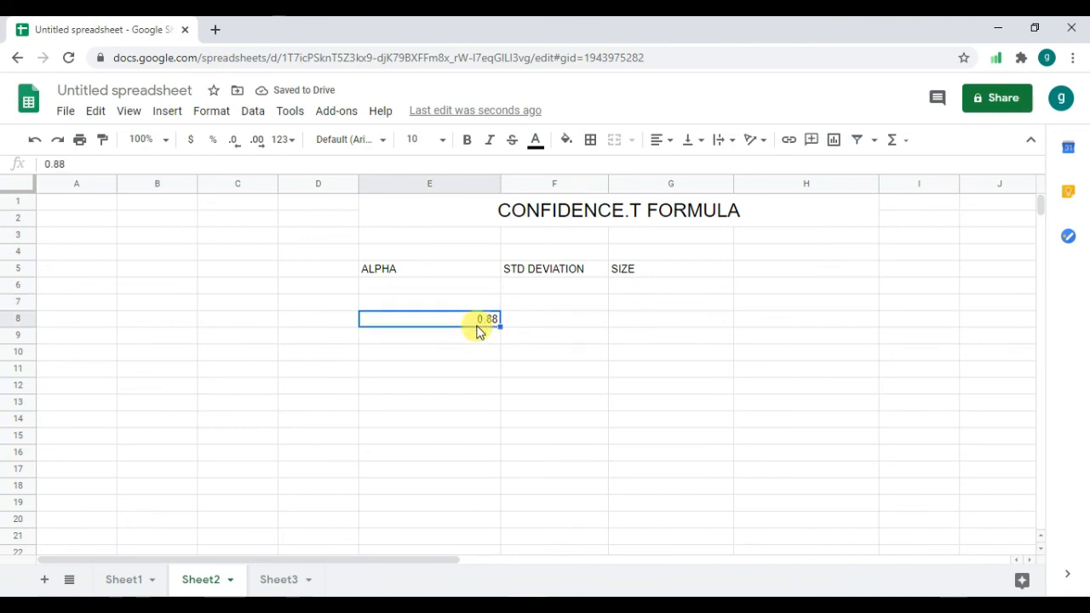
pyautogui.click(258, 141)
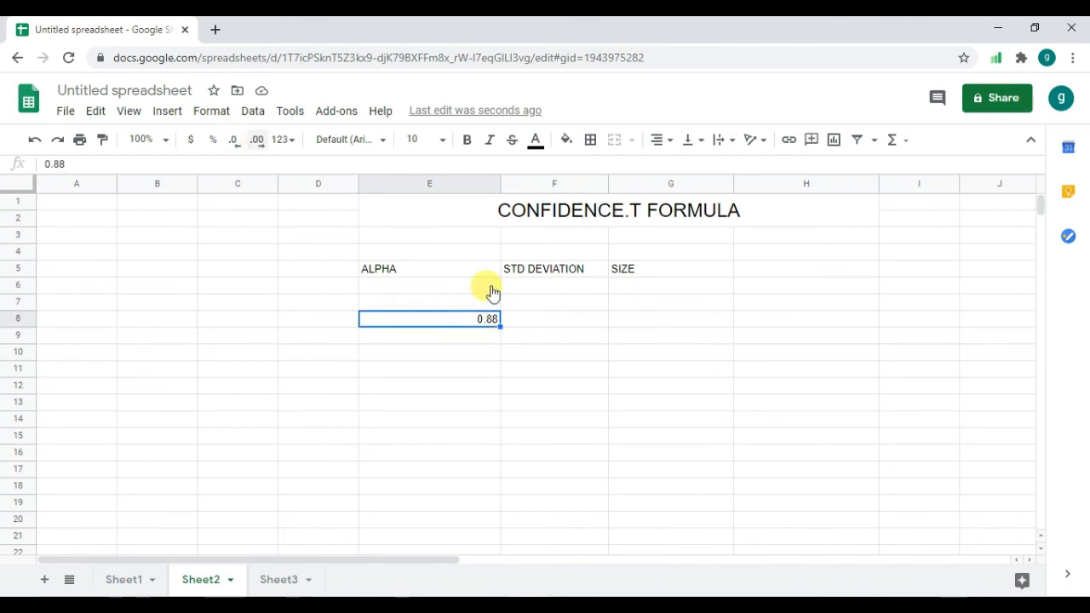
pyautogui.click(534, 324)
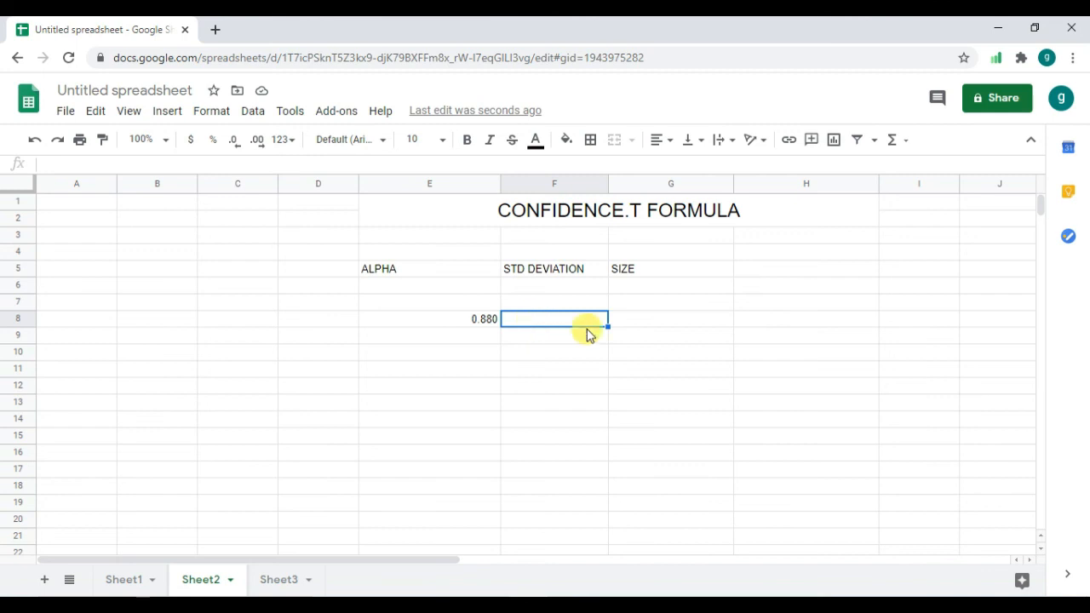
# Enter 26.530 under STD DEVIATION in cell F8 and display it with three decimal places
pyautogui.write('26')
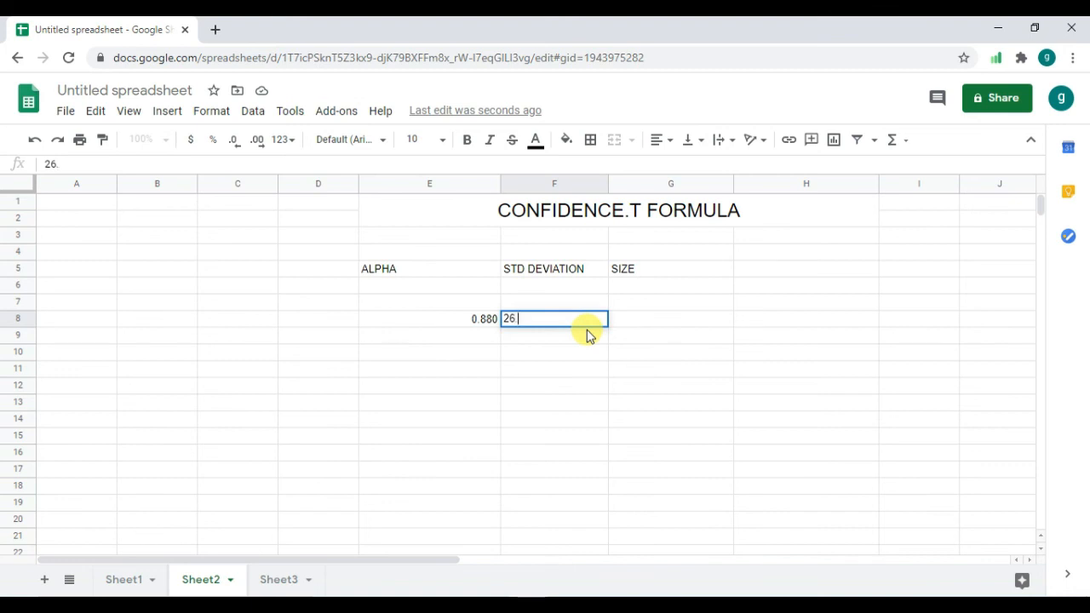
pyautogui.write('.530')
pyautogui.click(656, 327)
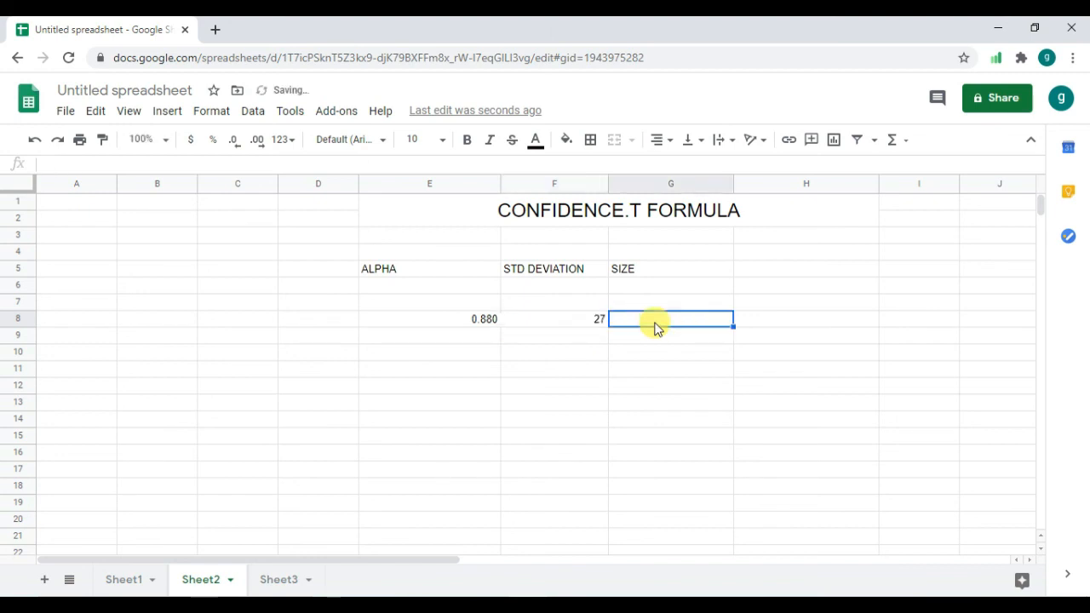
pyautogui.press('Left')
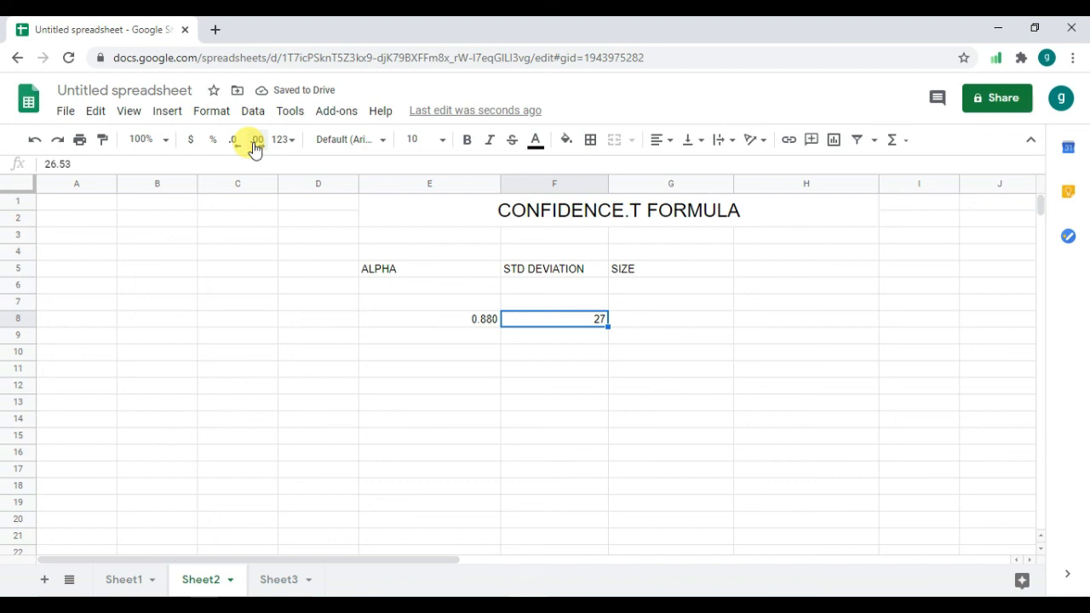
pyautogui.click(255, 147)
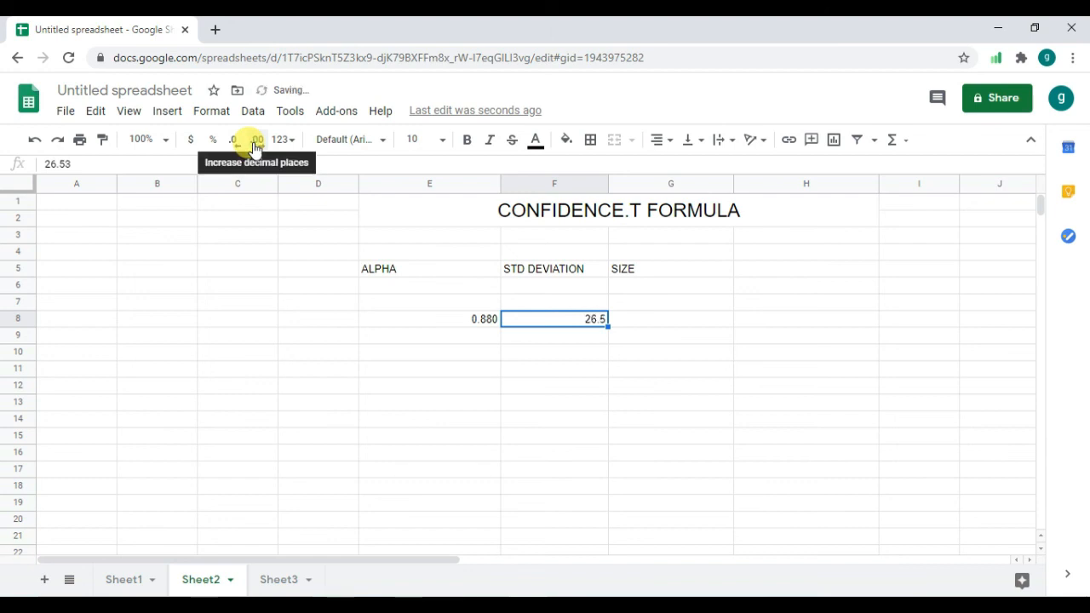
pyautogui.click(255, 147)
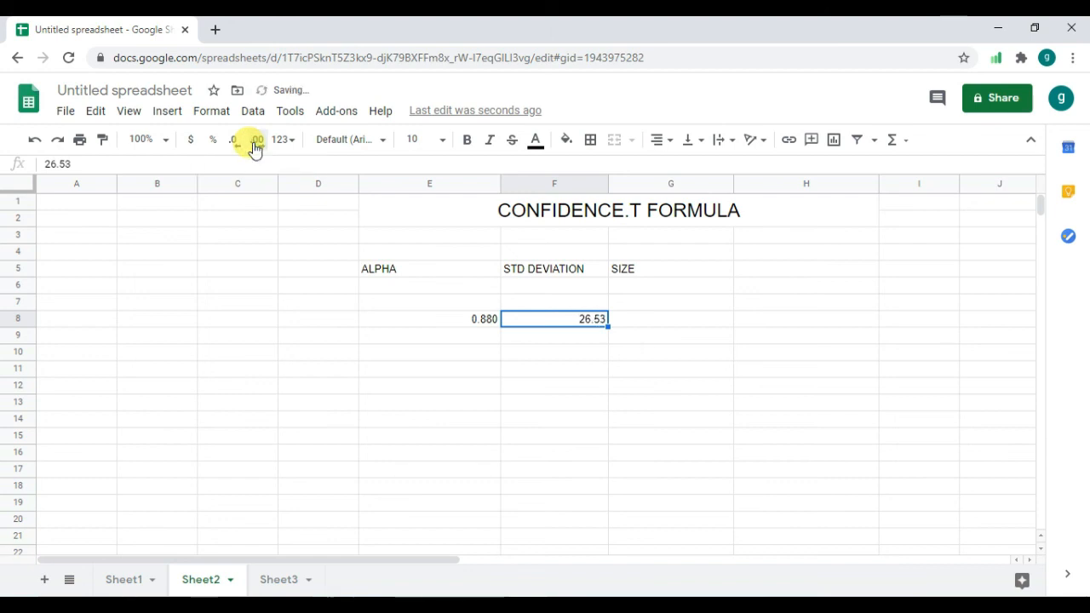
pyautogui.click(255, 147)
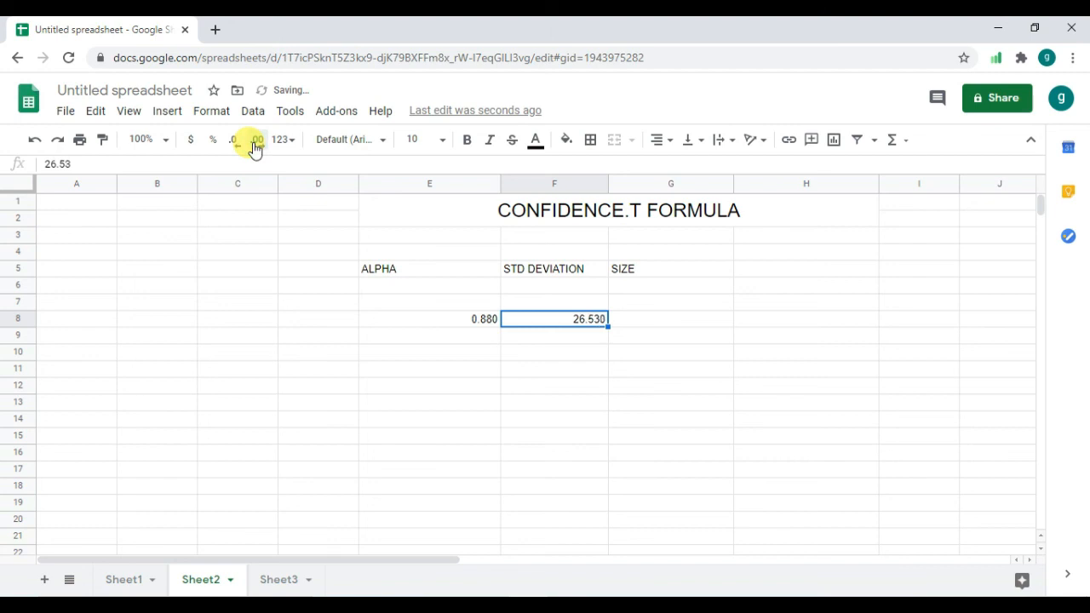
# Enter 80 under SIZE in cell G8
pyautogui.click(688, 325)
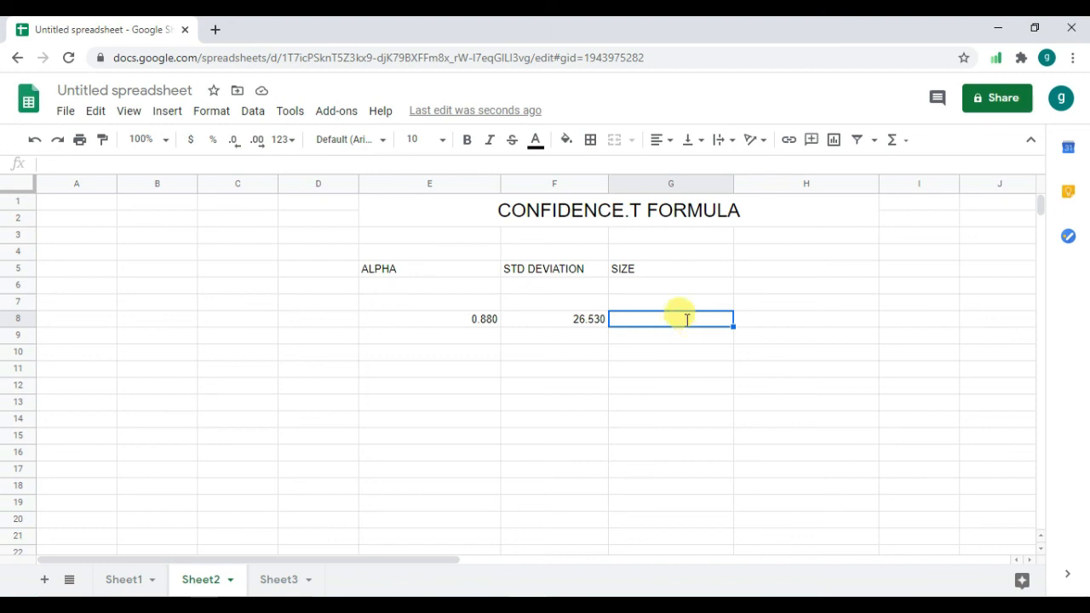
pyautogui.write('80')
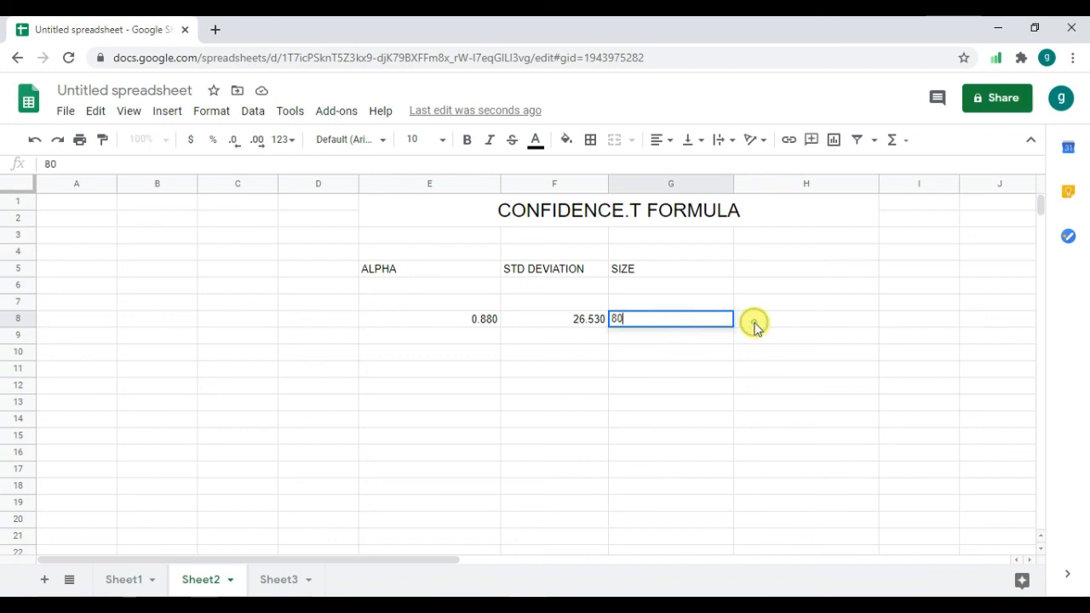
pyautogui.click(754, 326)
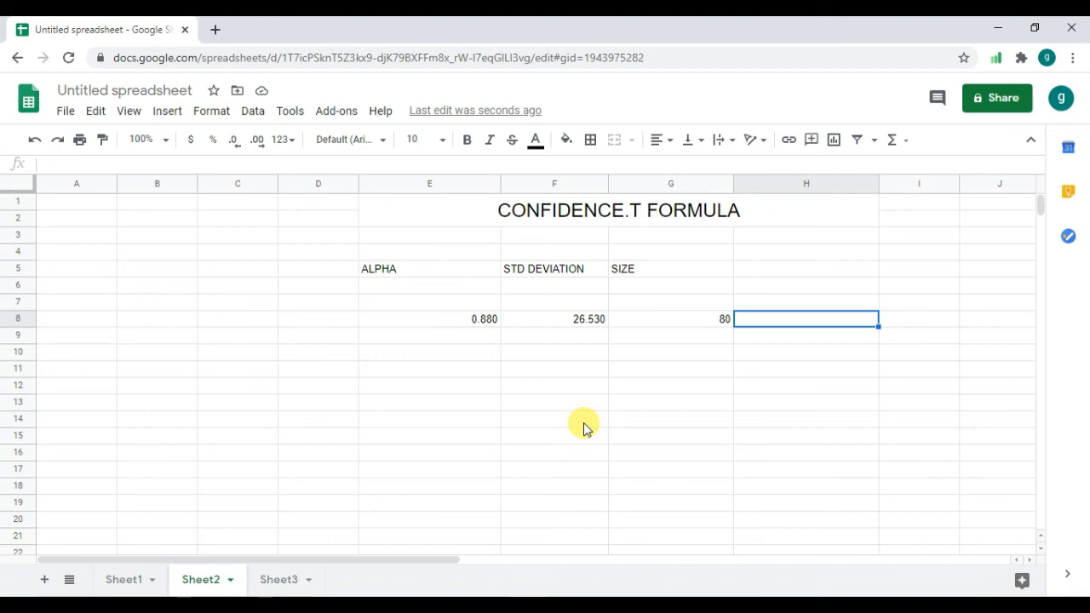
# Enter the formula =CONFIDENCE.T(E8,F8,G8) in cell H8, referencing the alpha, standard deviation and size values
pyautogui.write('=')
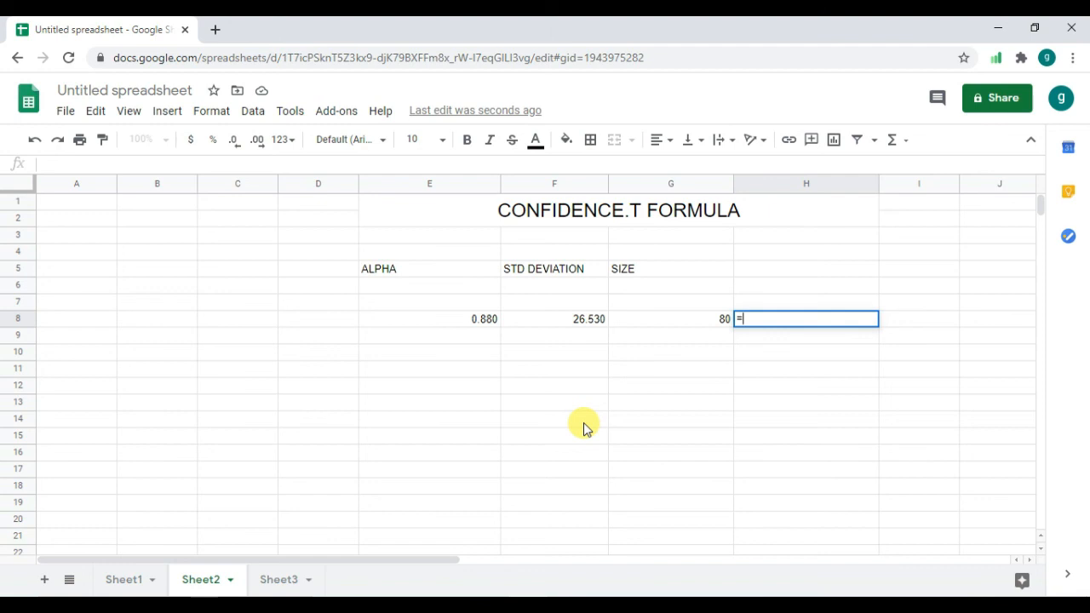
pyautogui.write('CON')
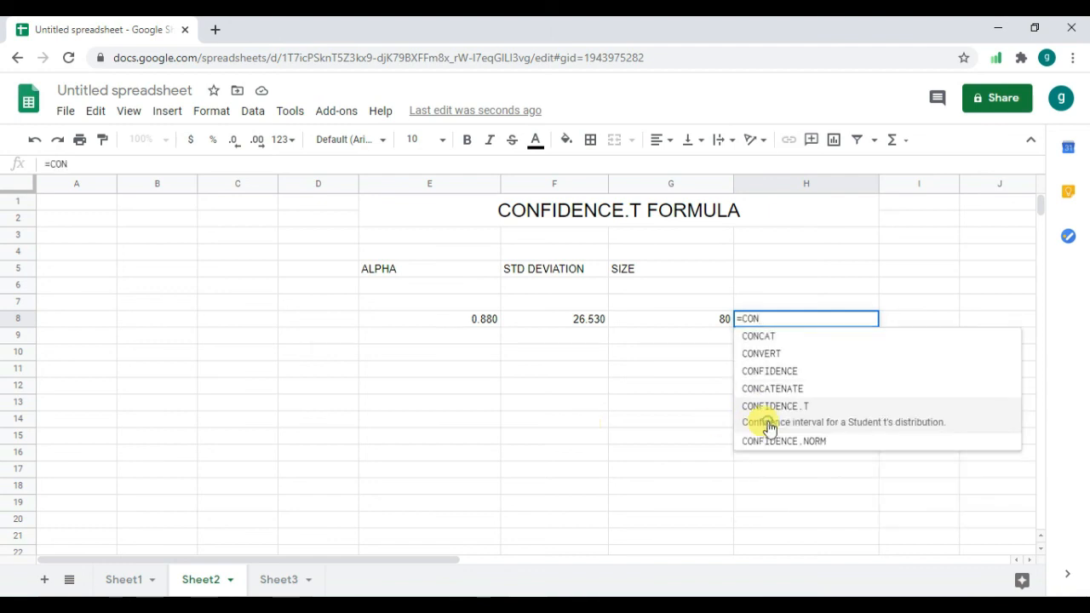
pyautogui.click(769, 424)
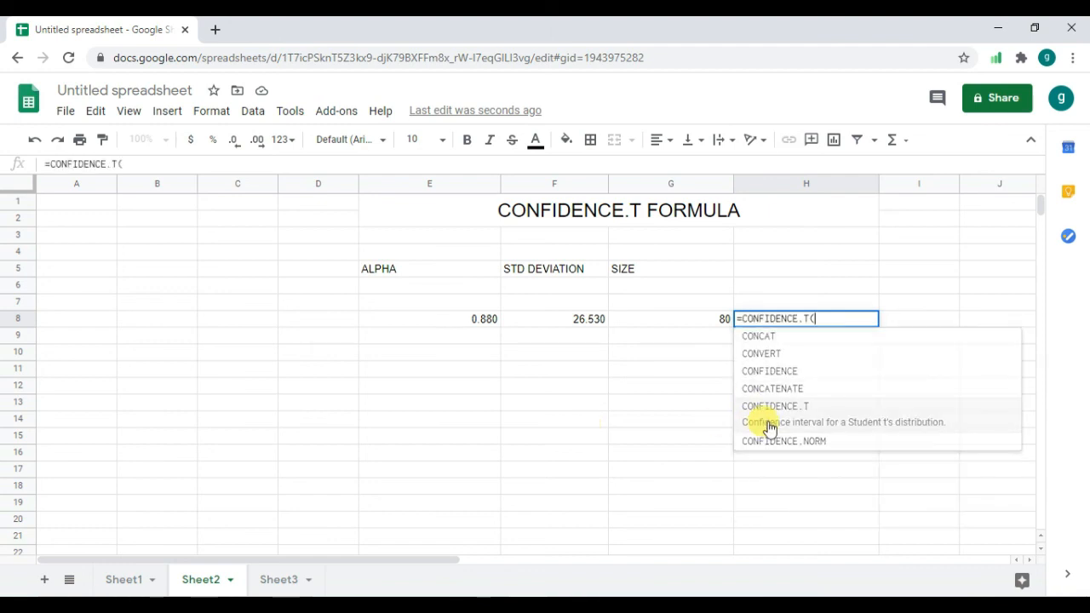
pyautogui.click(477, 320)
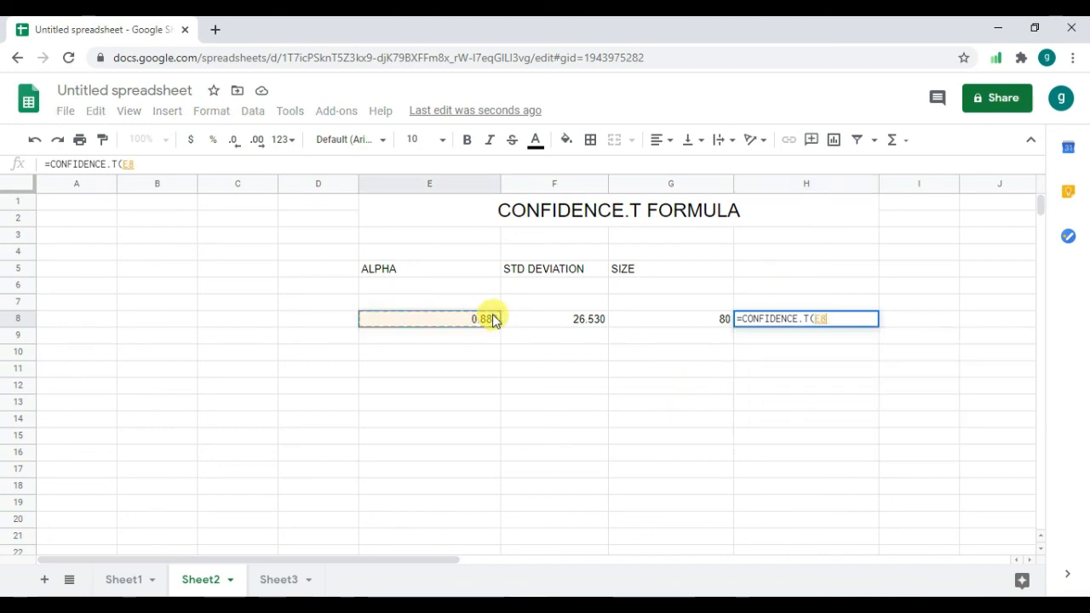
pyautogui.write(',')
pyautogui.click(547, 325)
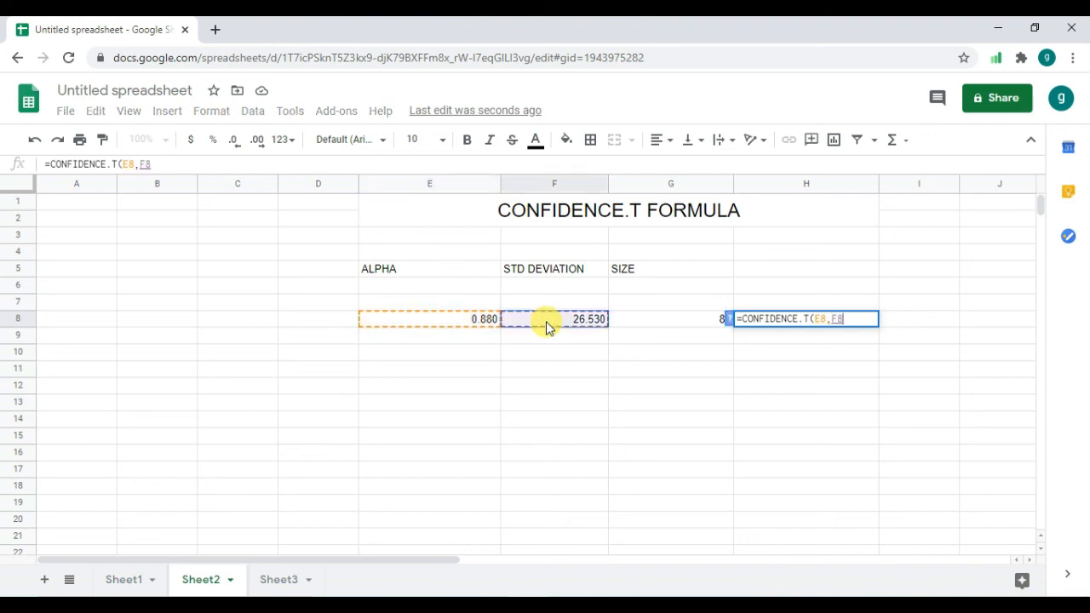
pyautogui.write(',')
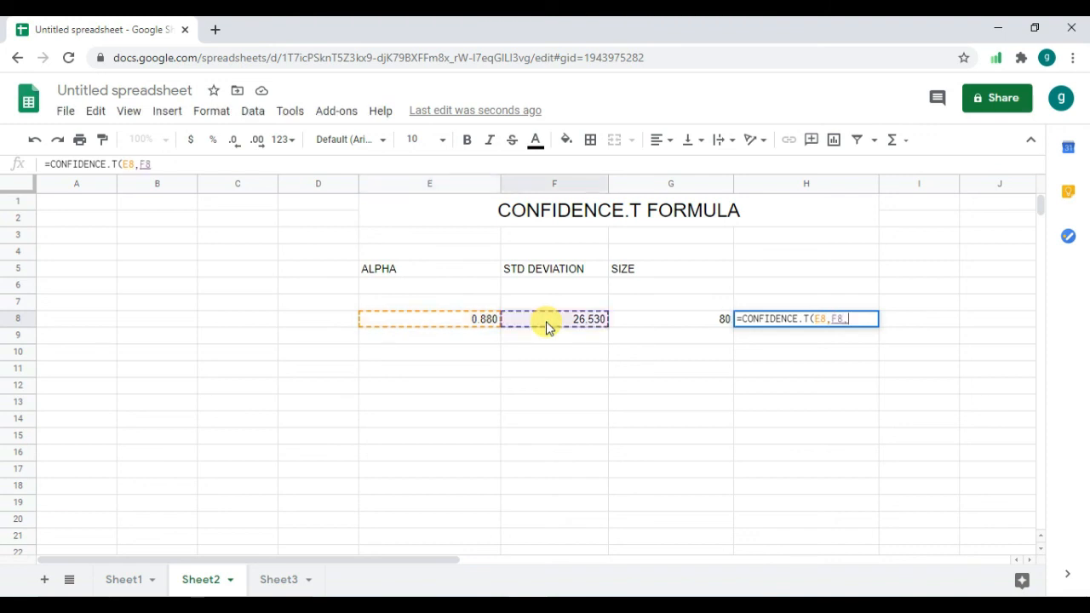
pyautogui.click(652, 326)
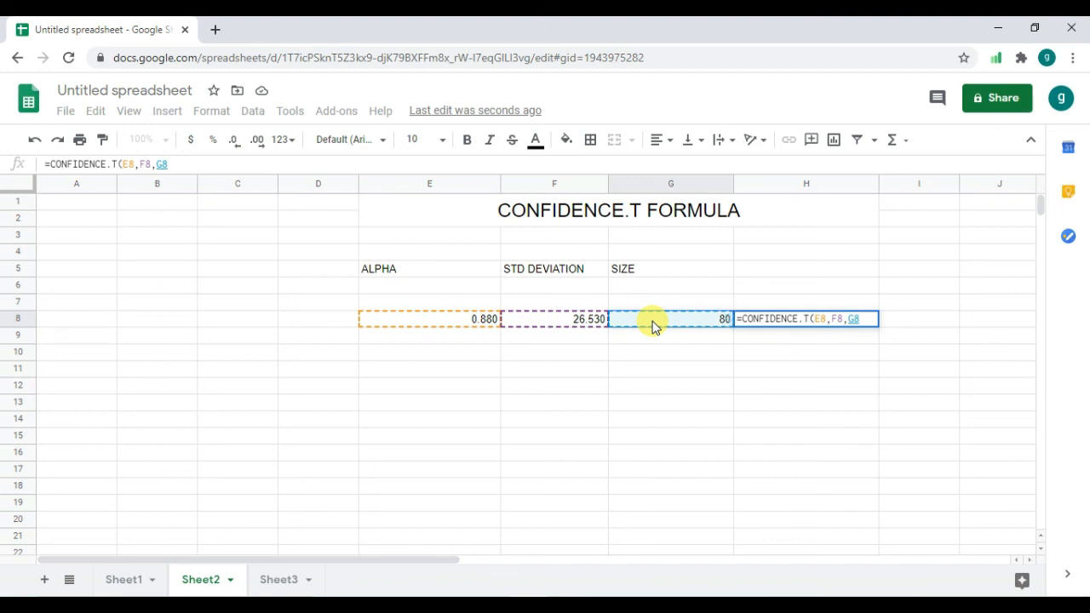
pyautogui.write(')')
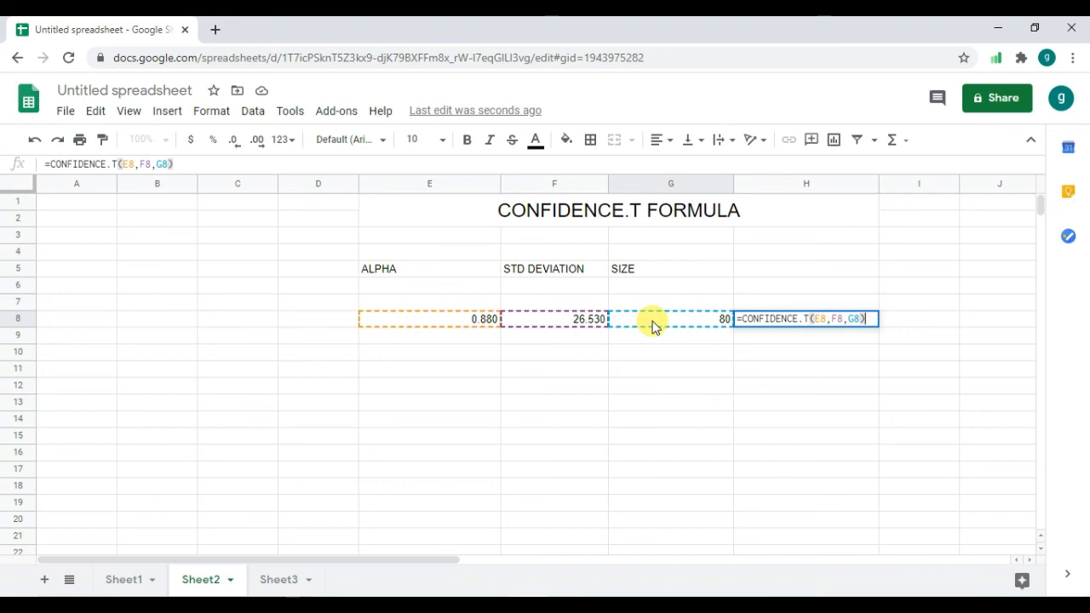
pyautogui.press('Return')
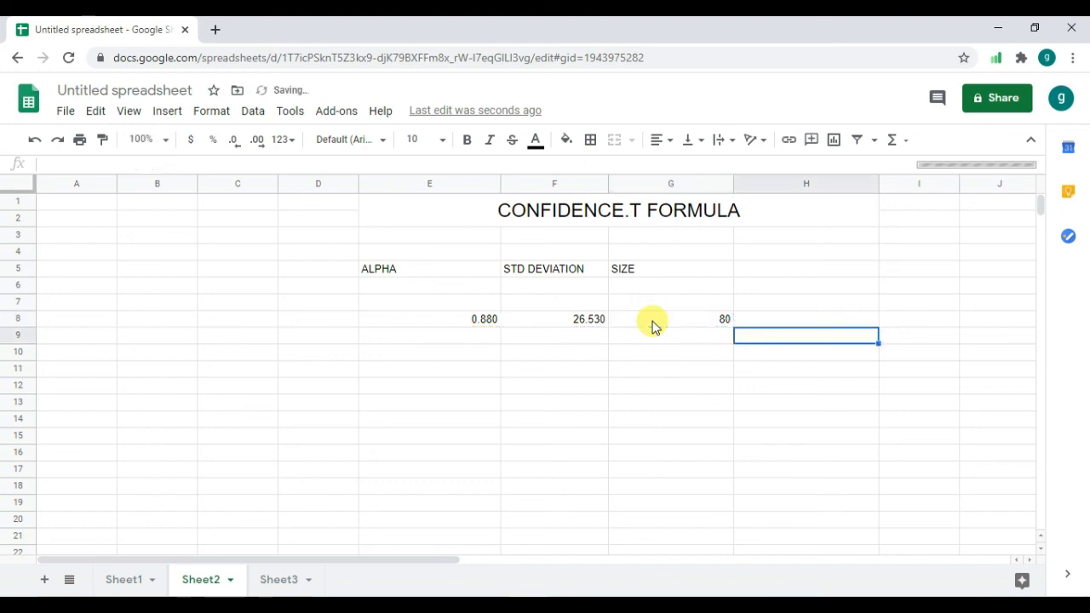